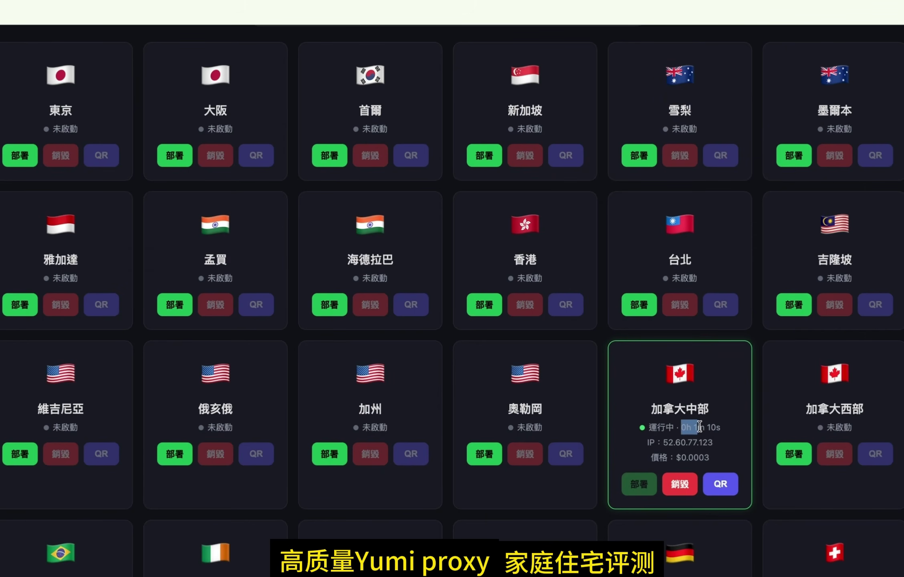
# - Check the running time of the deployed 加拿大中部 node and open its QR code
pyautogui.moveTo(689, 427); pyautogui.dragTo(736, 428)
pyautogui.click(721, 431)
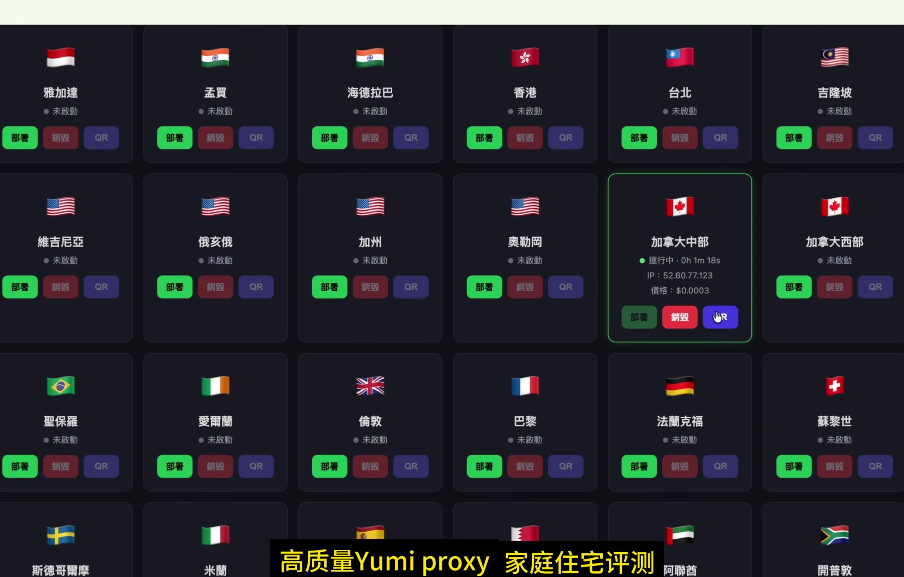
pyautogui.click(719, 317)
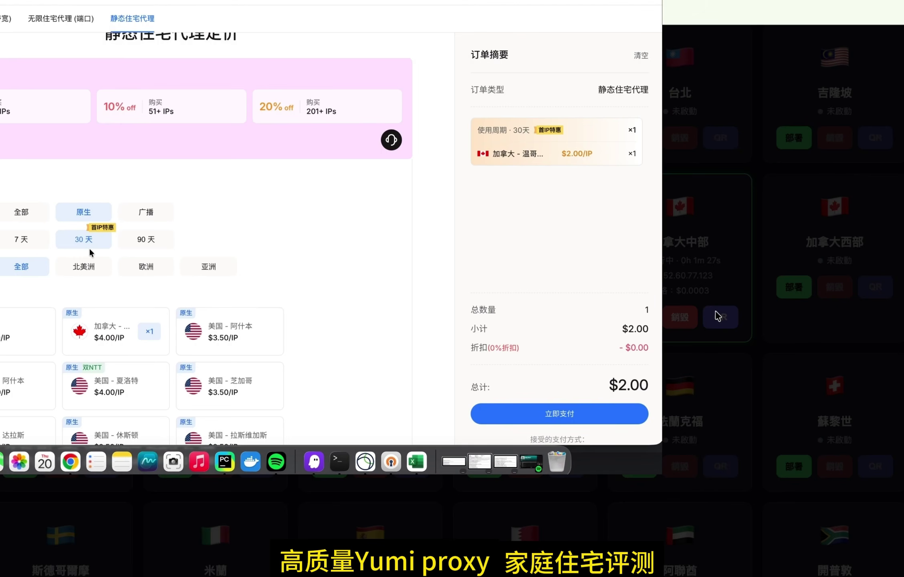
pyautogui.scroll(-3, 103, 237)
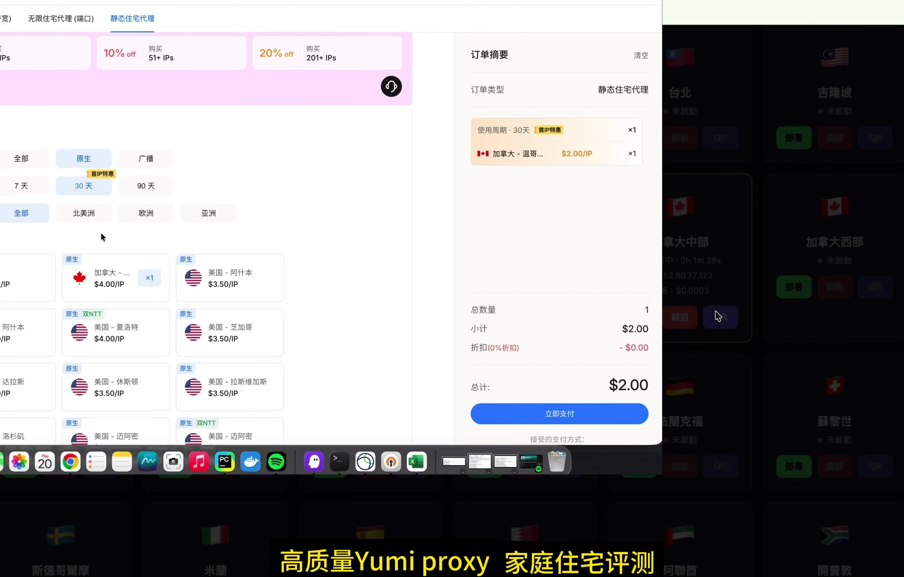
pyautogui.moveTo(265, 253)
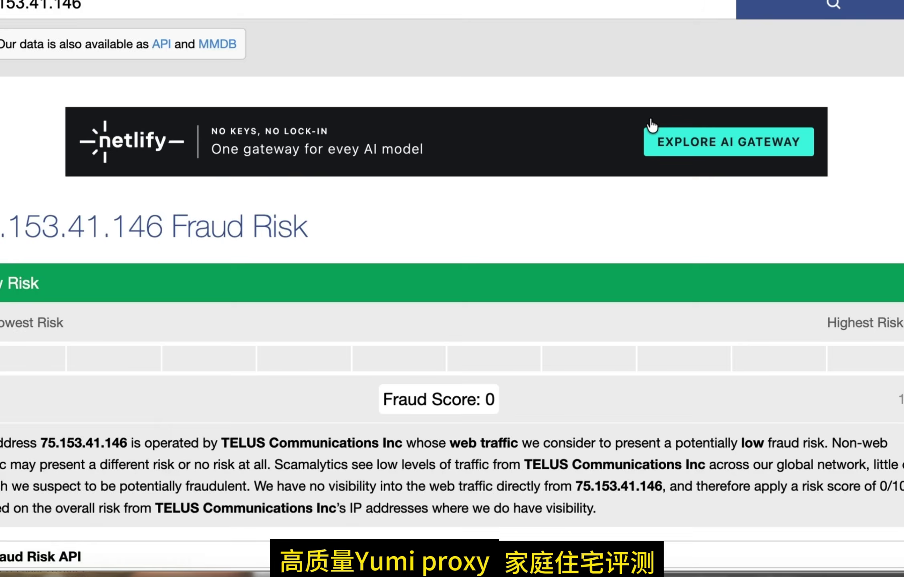
pyautogui.scroll(-3, 513, 360)
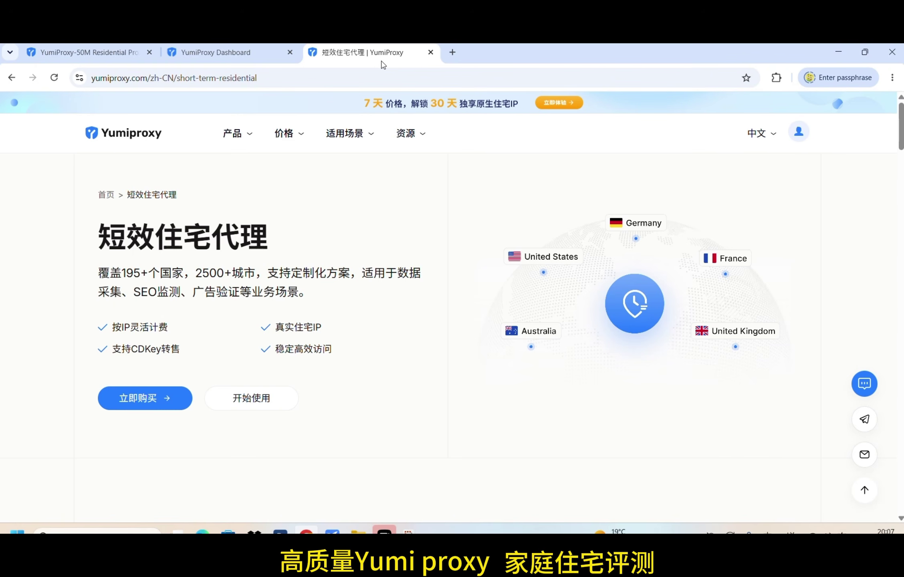
# - Open the purchase page for short-term residential proxies and review the prices of its IP packages
pyautogui.click(164, 397)
pyautogui.scroll(-5, 228, 392)
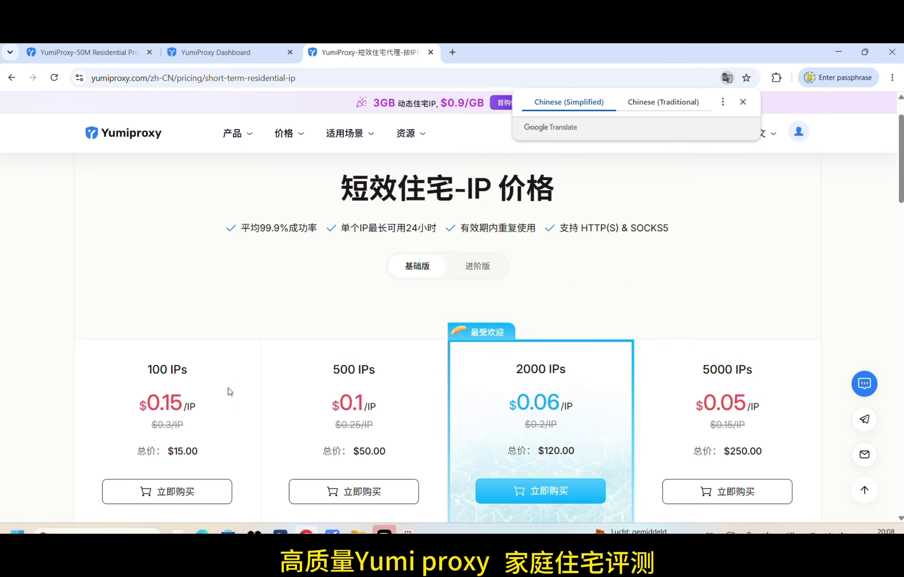
pyautogui.scroll(3, 153, 370)
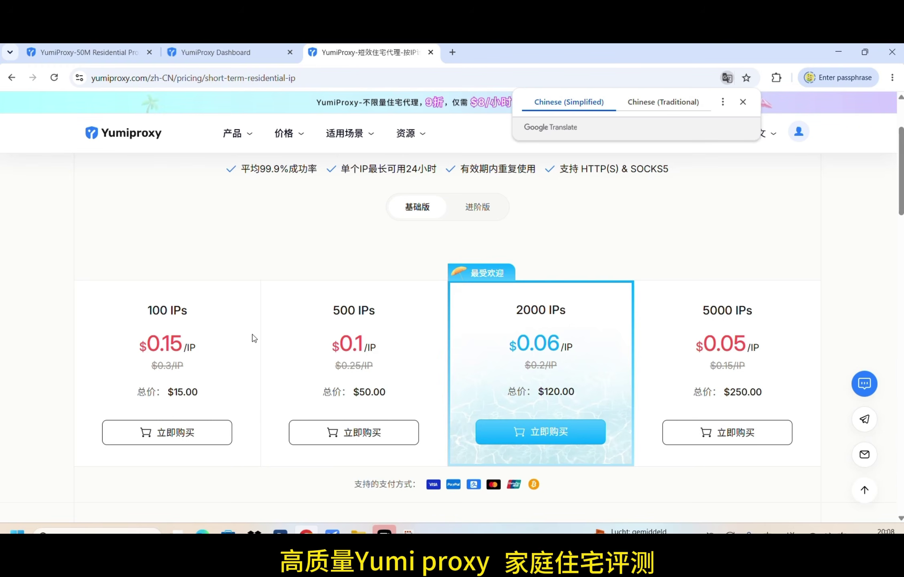
pyautogui.click(663, 229)
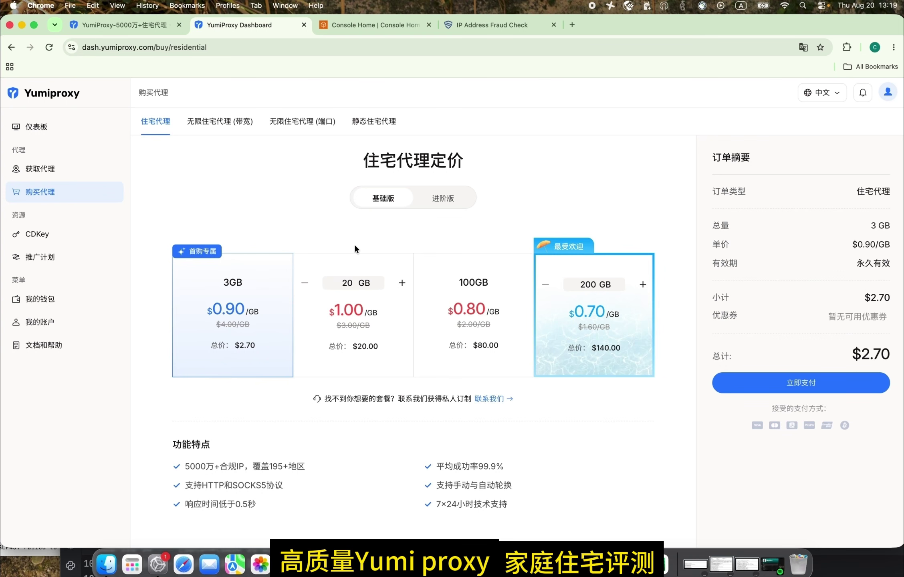
# - Add one 加拿大 - 温哥华 IP from the static residential proxies to the order with a 30-day period
pyautogui.click(368, 128)
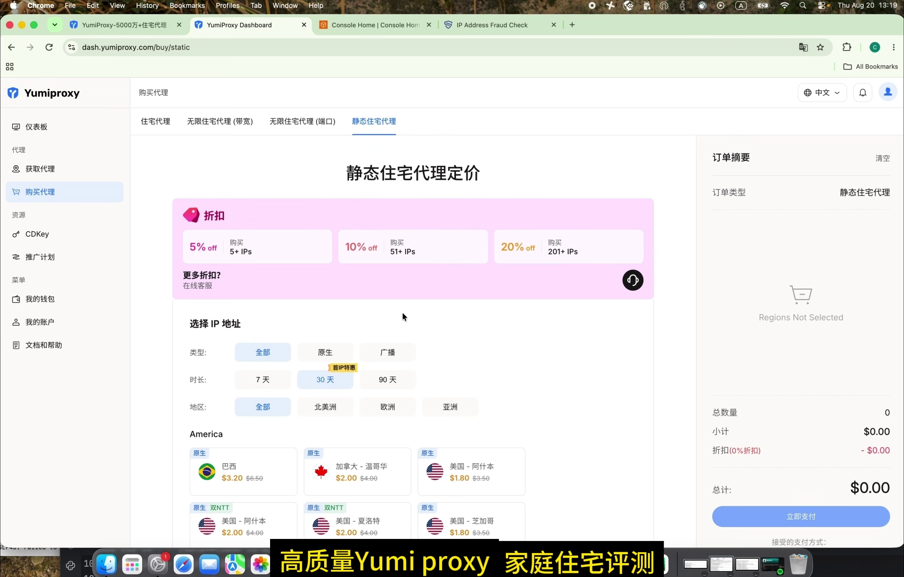
pyautogui.scroll(-1, 338, 354)
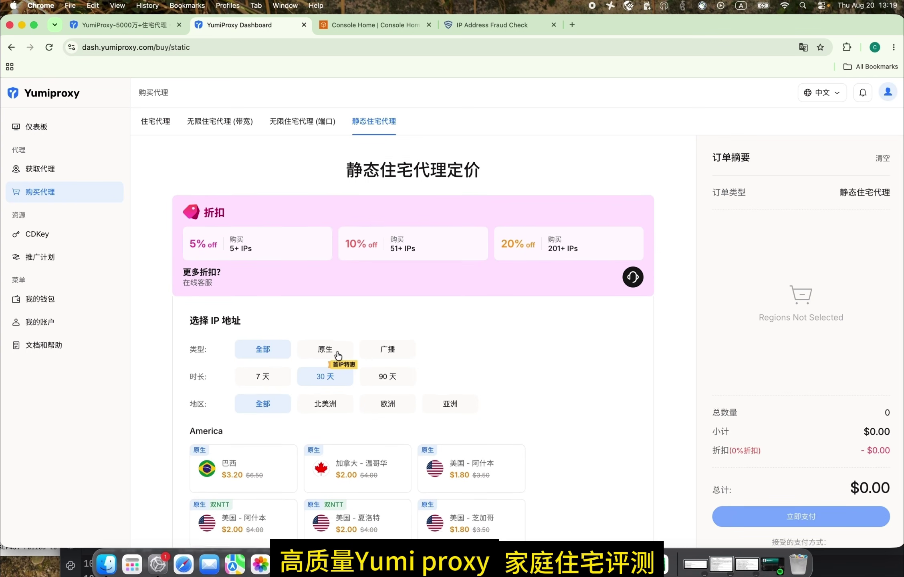
pyautogui.scroll(-3, 338, 355)
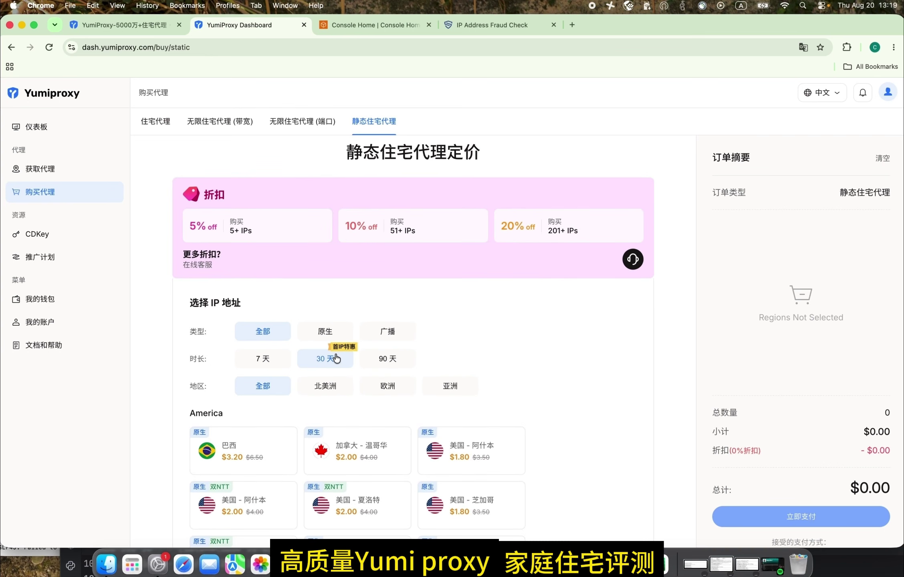
pyautogui.scroll(-3, 336, 358)
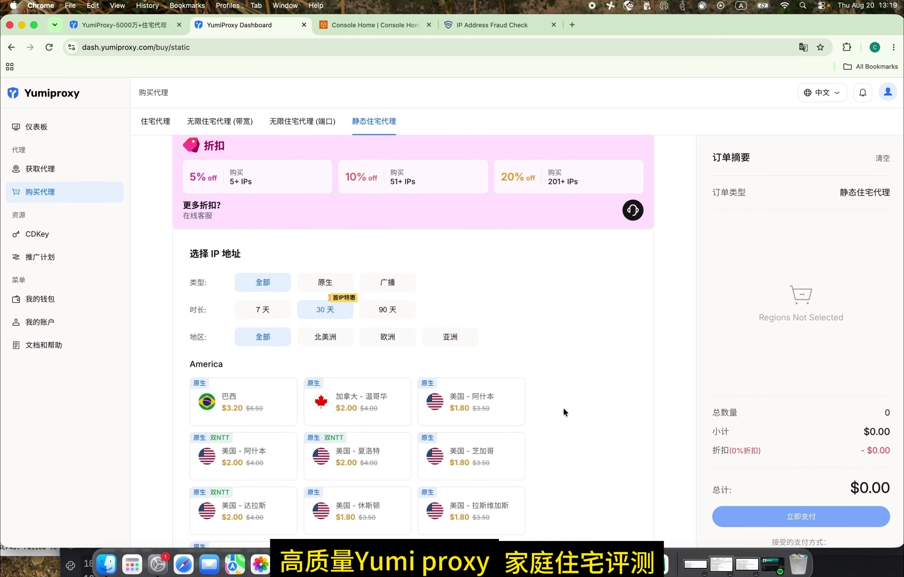
pyautogui.click(383, 412)
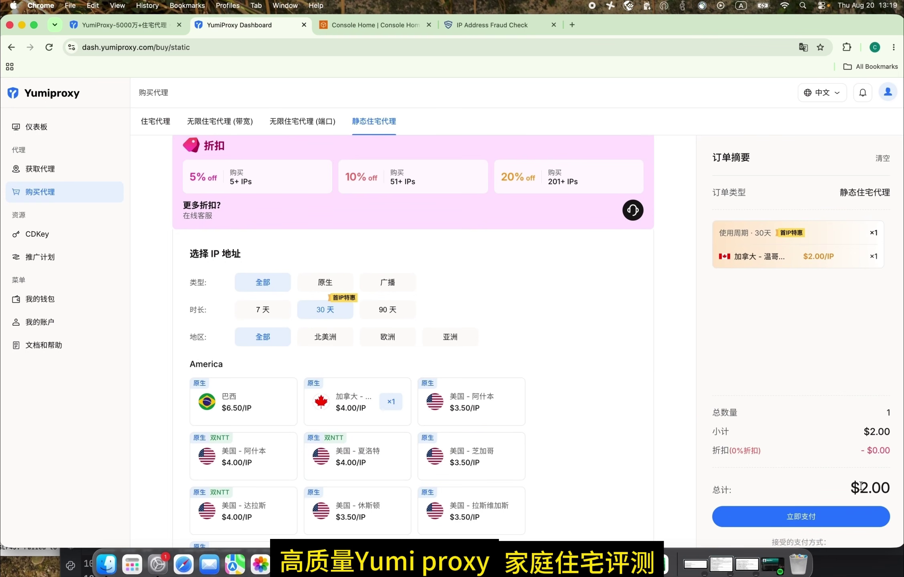
# - Compare the 原生 and 广播 types in the static IP list, leaving the type filter on 原生
pyautogui.scroll(-1, 602, 371)
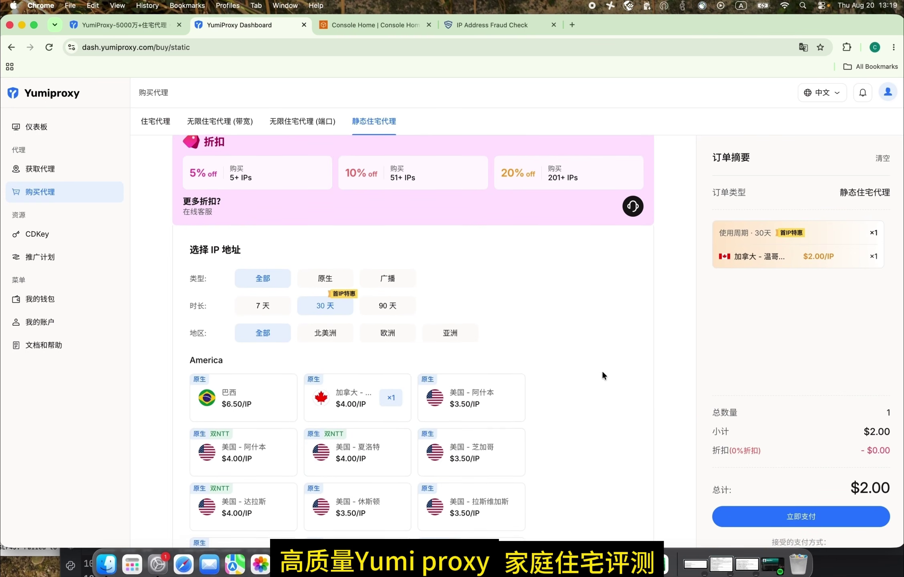
pyautogui.scroll(-3, 589, 376)
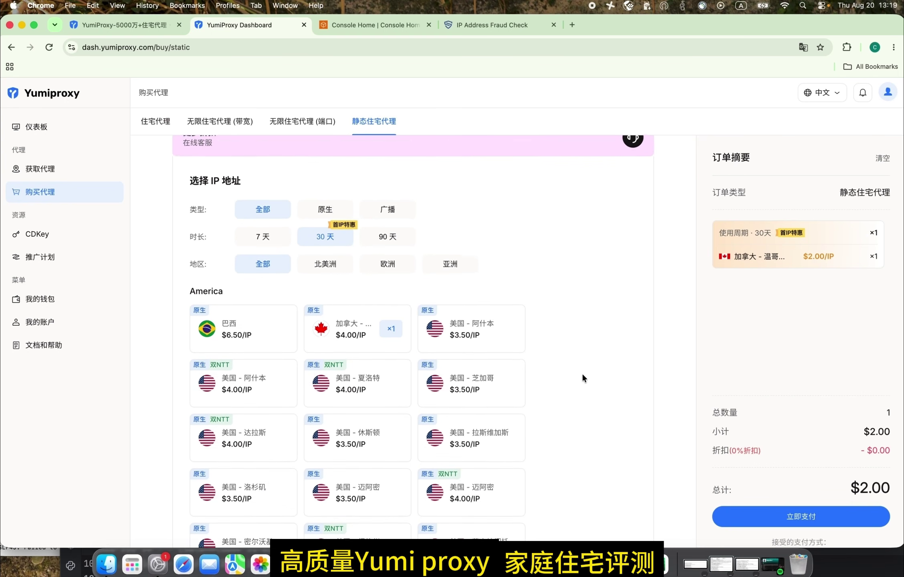
pyautogui.scroll(6, 569, 370)
pyautogui.scroll(-4, 444, 322)
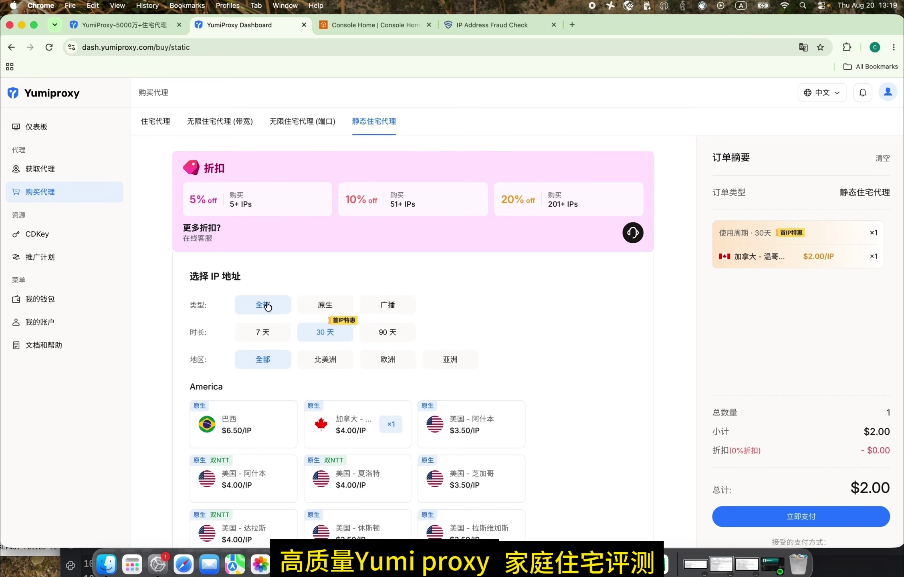
pyautogui.click(324, 307)
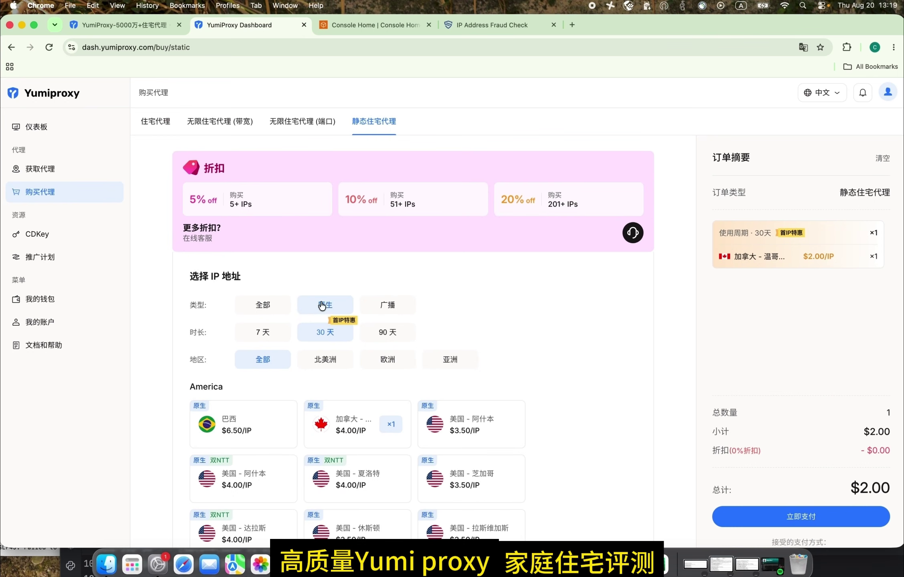
pyautogui.click(391, 305)
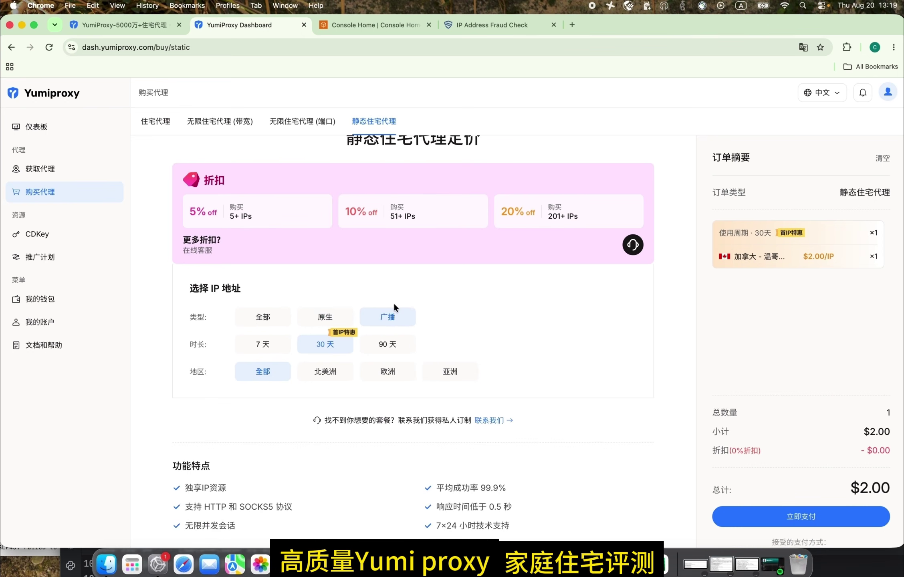
pyautogui.click(322, 320)
pyautogui.scroll(-2, 333, 354)
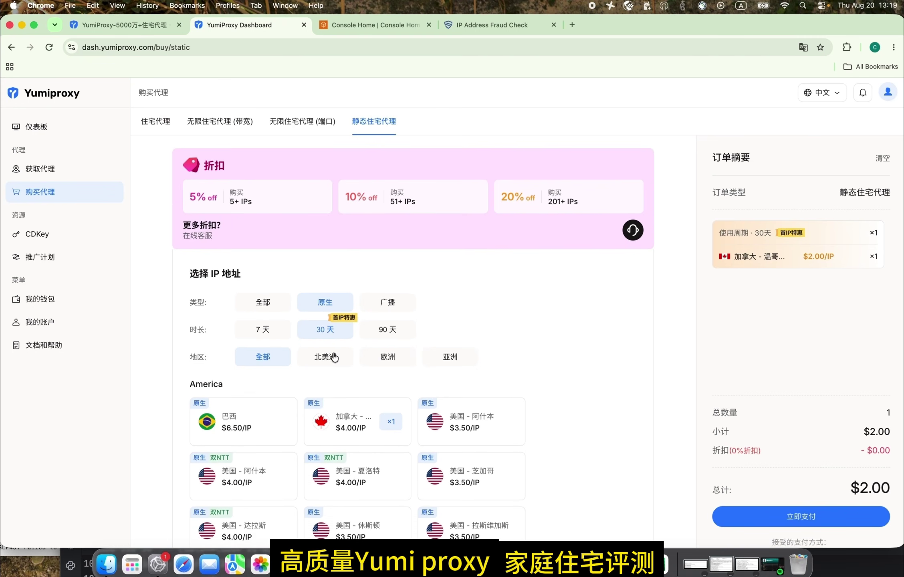
pyautogui.scroll(-3, 334, 356)
pyautogui.moveTo(506, 354)
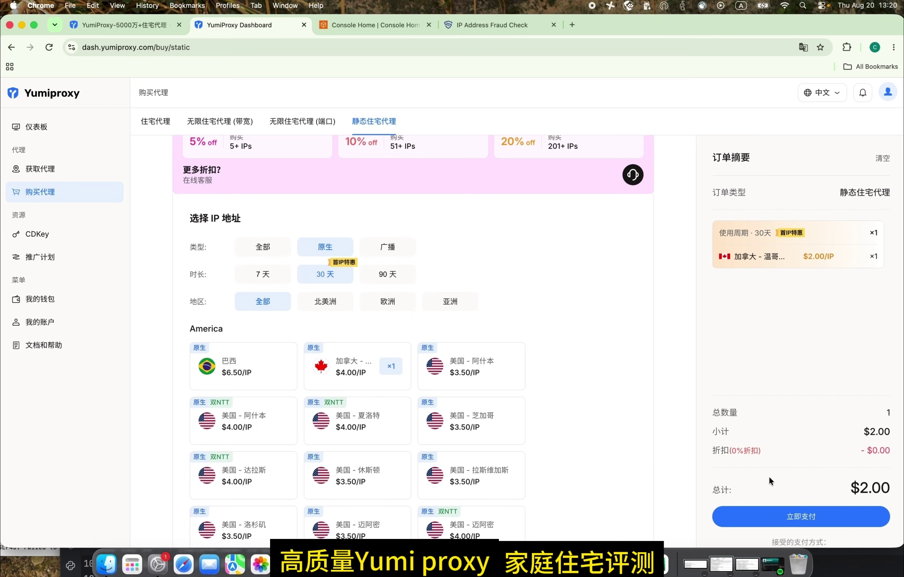
# - Check out the static residential order with the wallet balance and proceed to the page for obtaining proxies
pyautogui.click(792, 520)
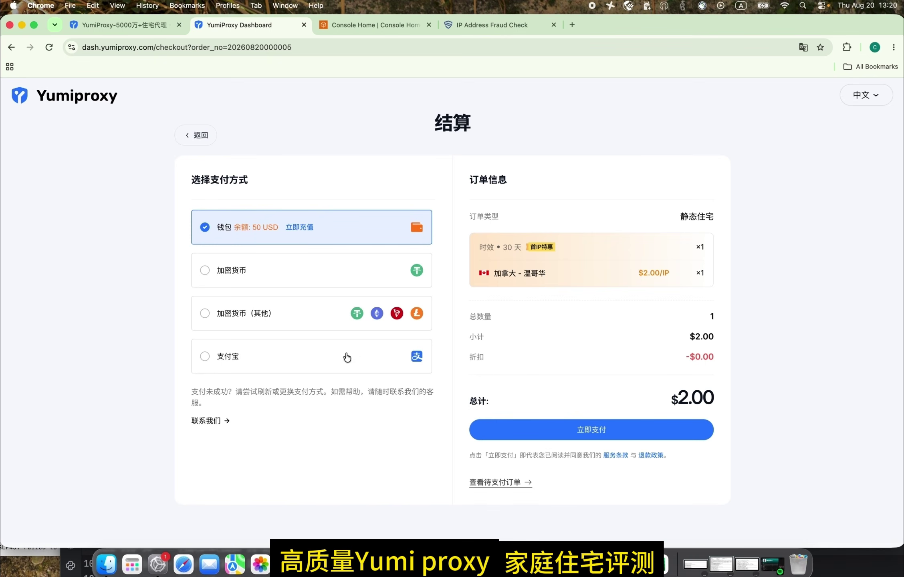
pyautogui.click(591, 431)
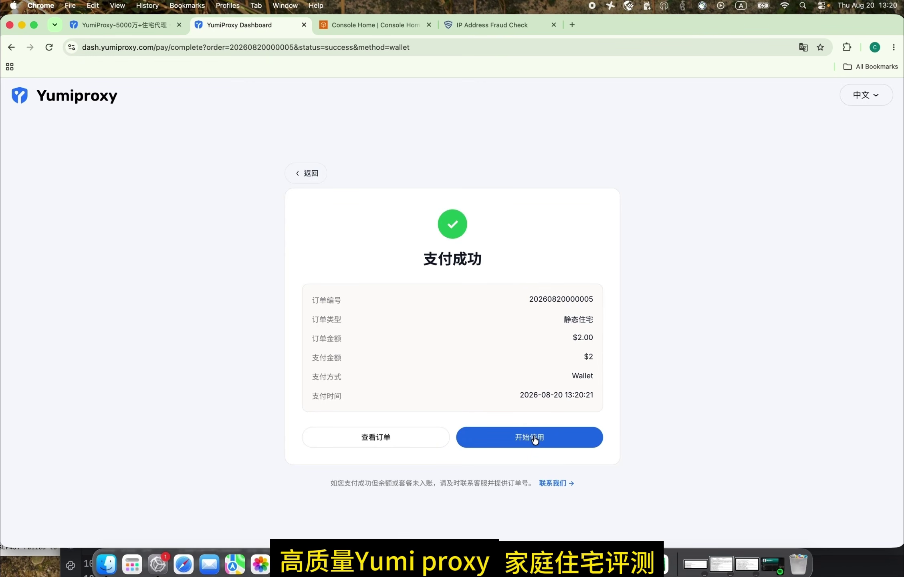
pyautogui.click(535, 438)
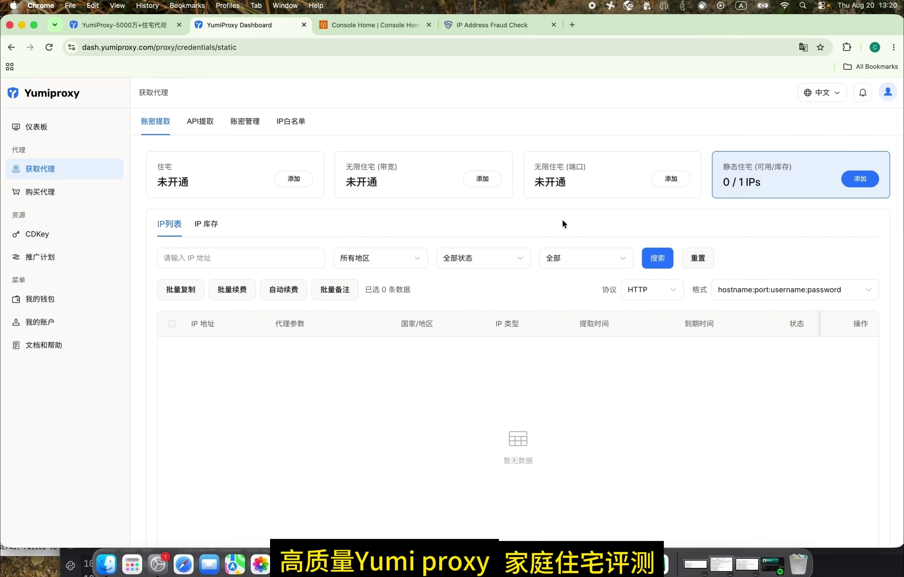
# - Extract the one purchased 加拿大 - 温哥华 IP from the static residential IP inventory and confirm the extraction
pyautogui.click(854, 183)
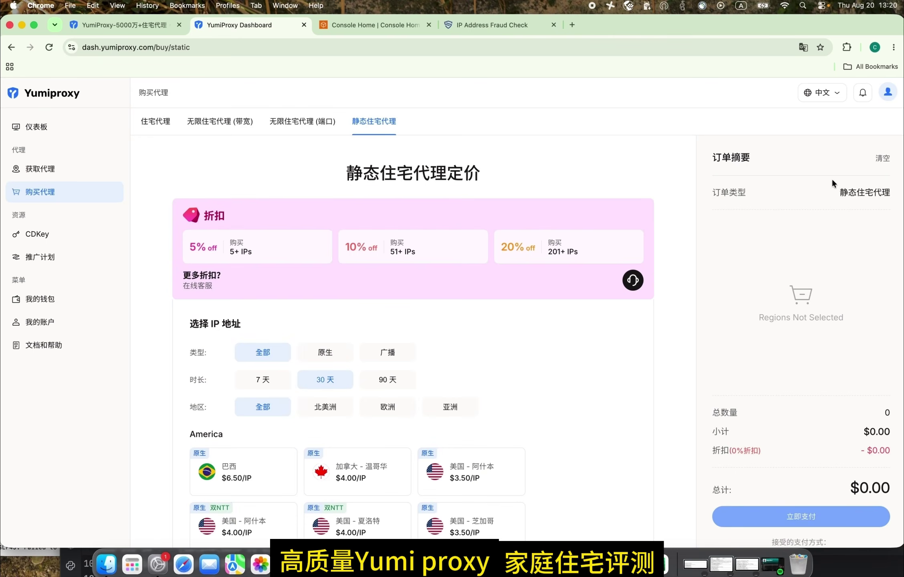
pyautogui.press('super+bracketleft')
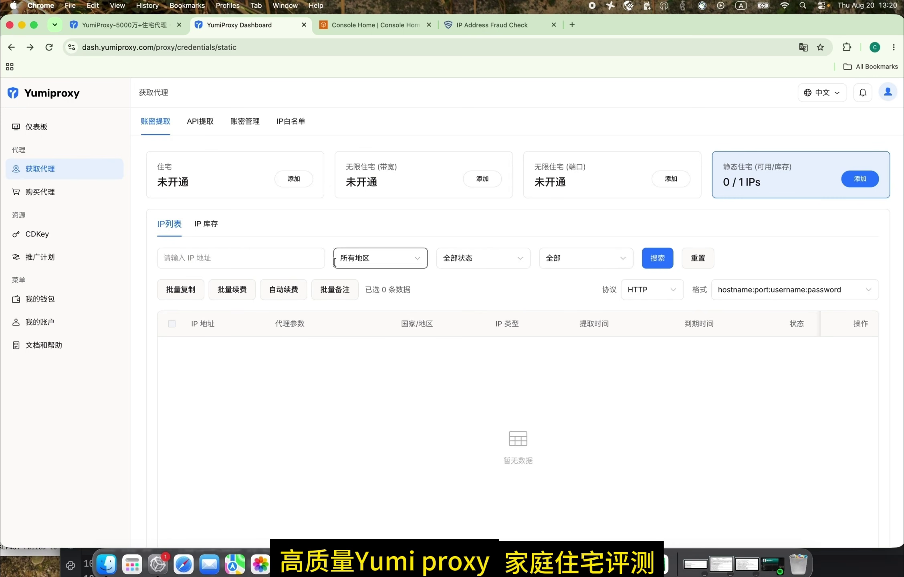
pyautogui.click(206, 227)
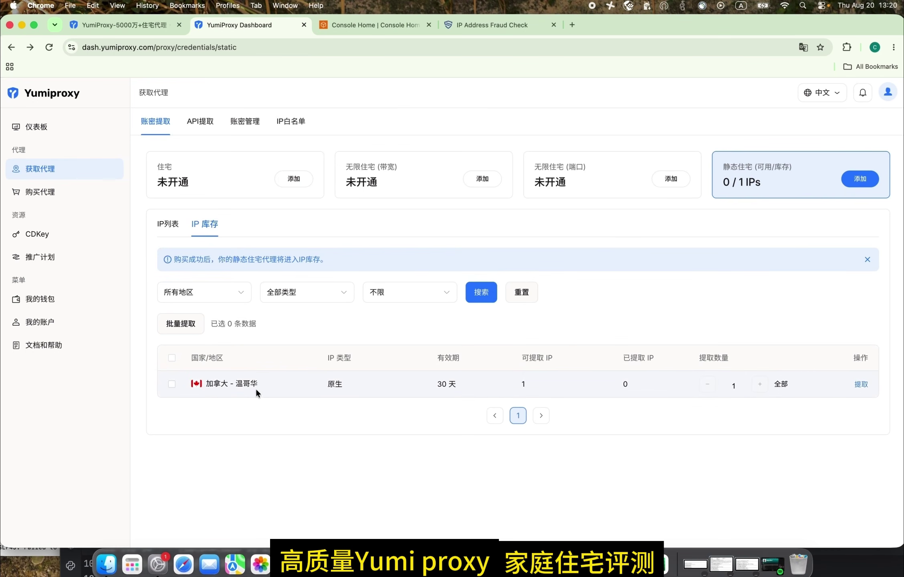
pyautogui.click(861, 385)
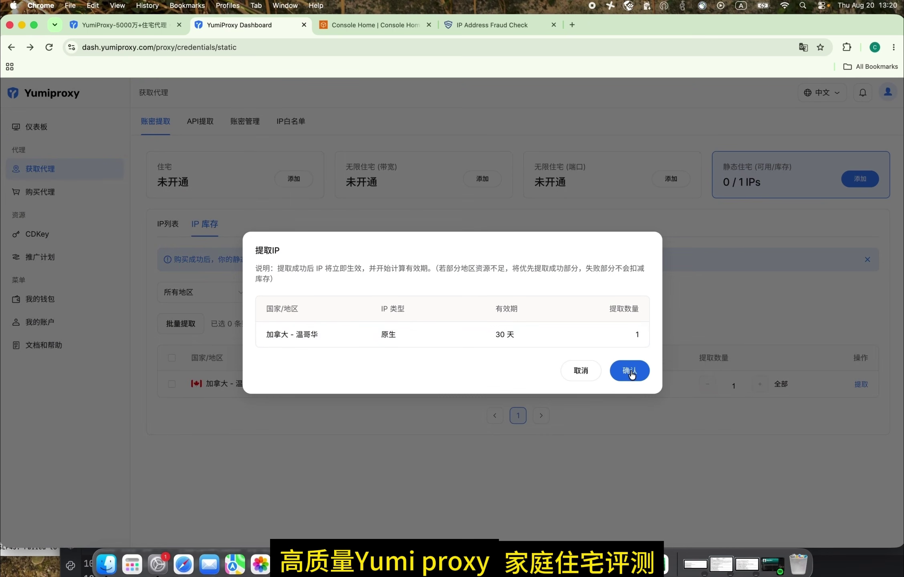
pyautogui.click(630, 371)
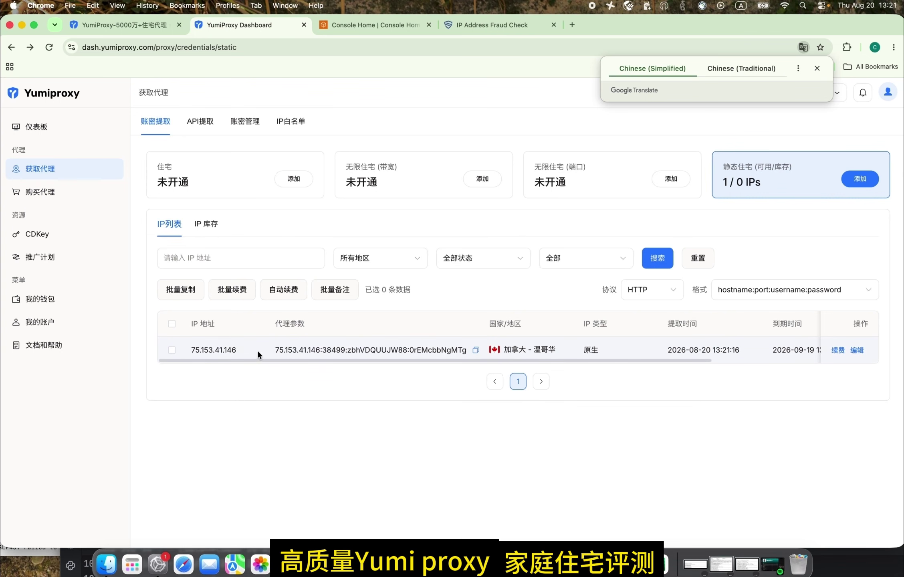
# - Examine the extracted proxy's IP address, port, username and password in its proxy parameters
pyautogui.moveTo(192, 351); pyautogui.dragTo(237, 351)
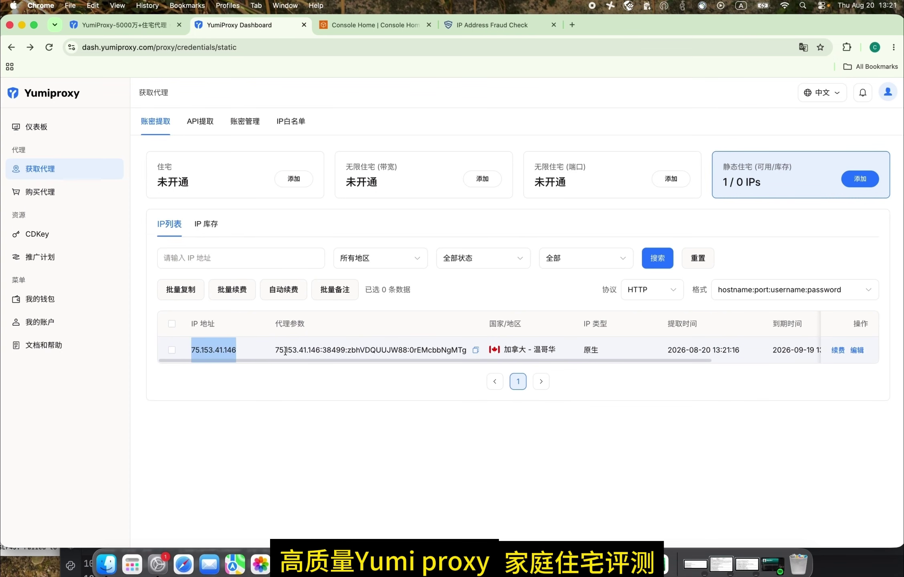
pyautogui.moveTo(294, 361); pyautogui.dragTo(346, 349)
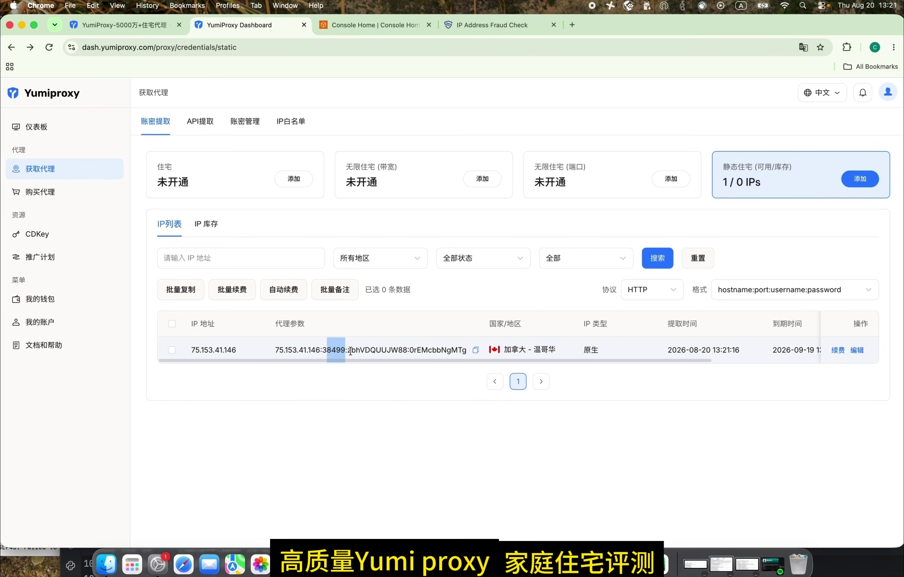
pyautogui.doubleClick(370, 350)
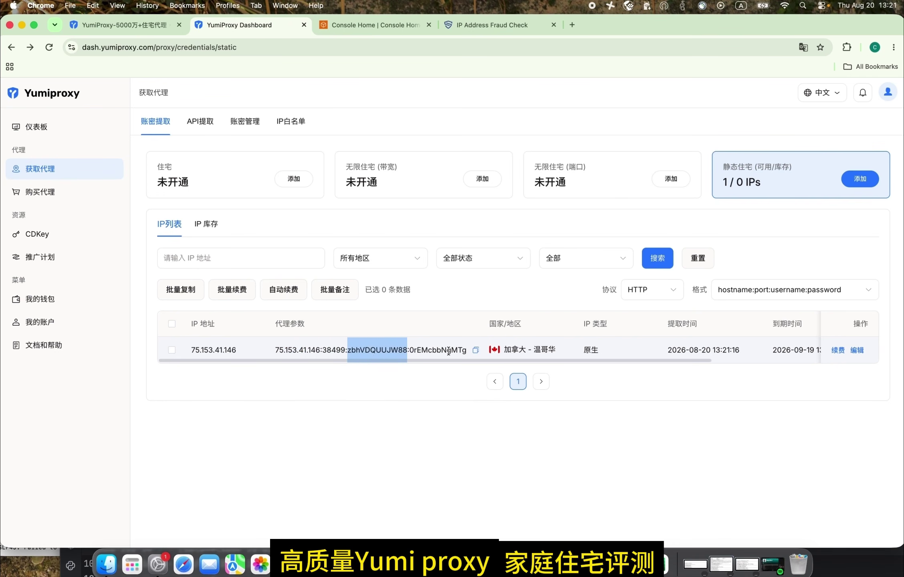
pyautogui.click(431, 349)
pyautogui.doubleClick(431, 350)
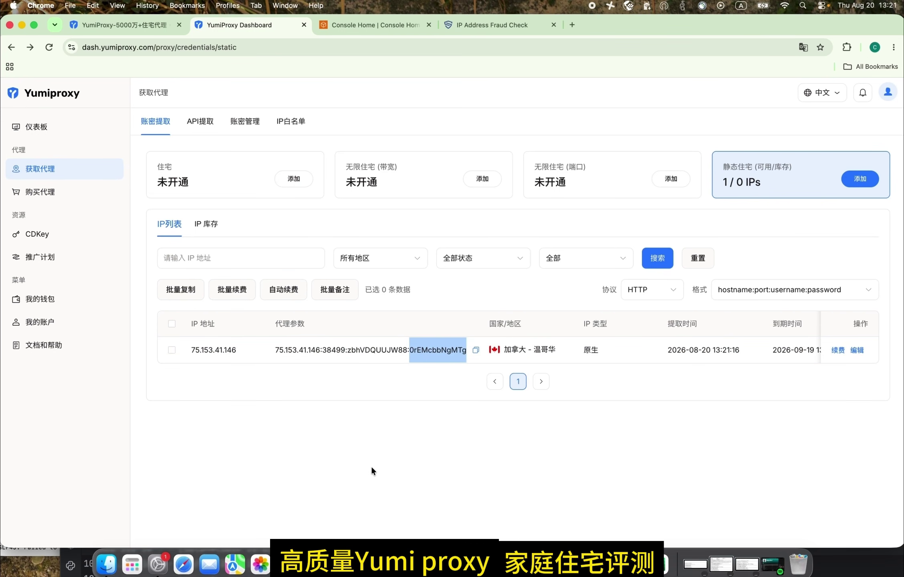
pyautogui.click(275, 351)
pyautogui.moveTo(276, 351); pyautogui.dragTo(457, 351)
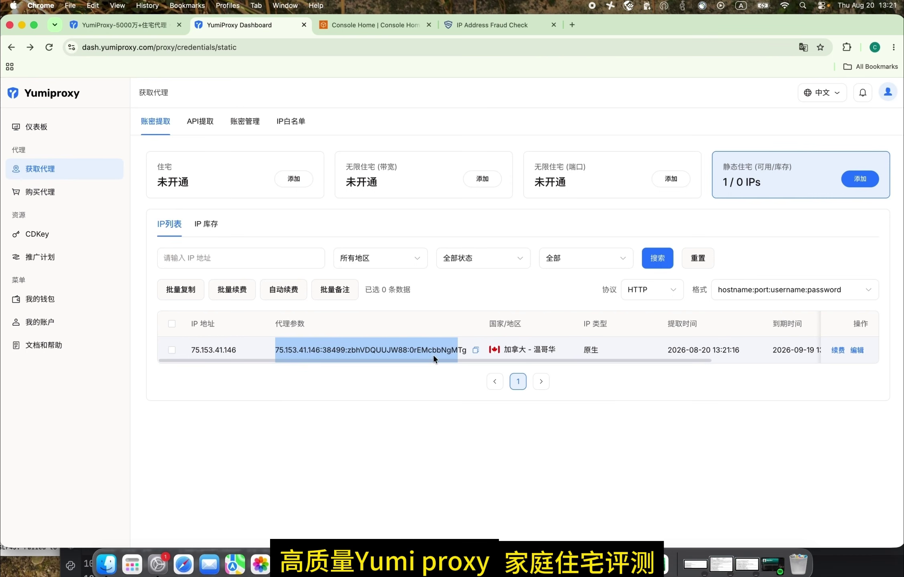
# - Switch to PyCharm and start the wireguard_terraform_aws web server again by rerunning the last command in its terminal
pyautogui.click(466, 564)
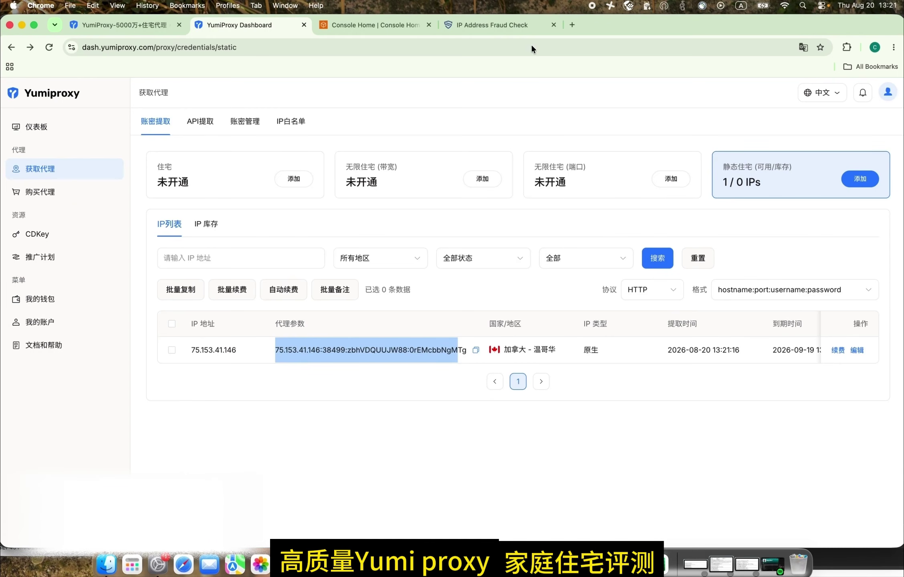
pyautogui.click(386, 24)
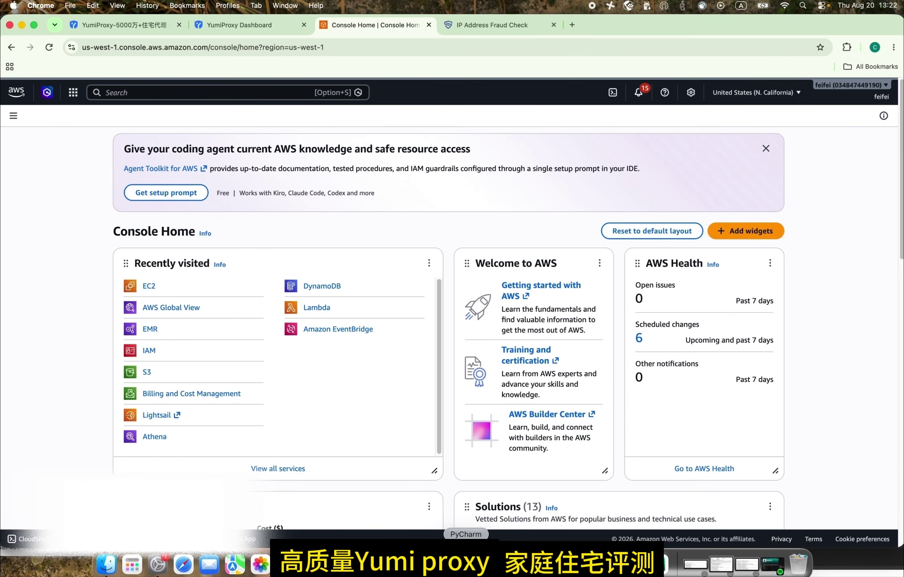
pyautogui.click(466, 564)
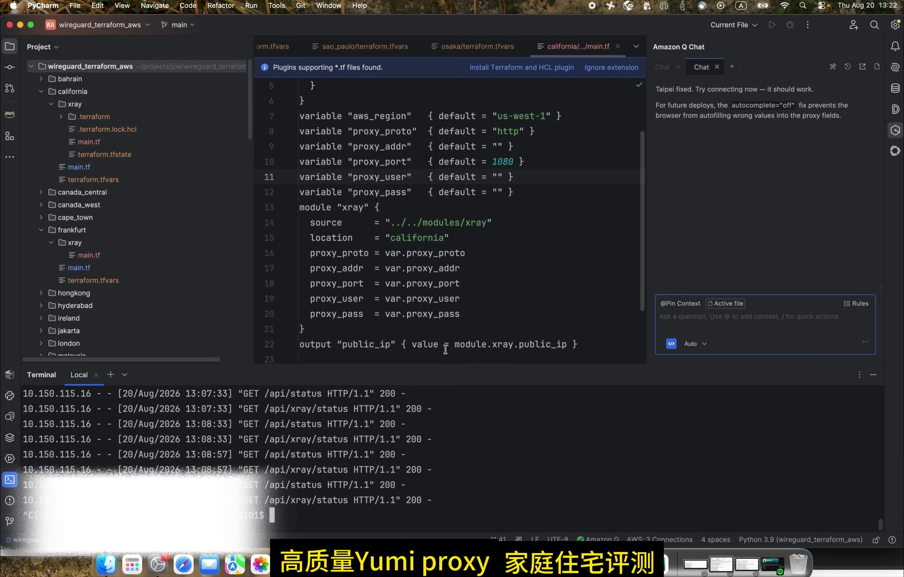
pyautogui.moveTo(444, 364); pyautogui.dragTo(443, 377)
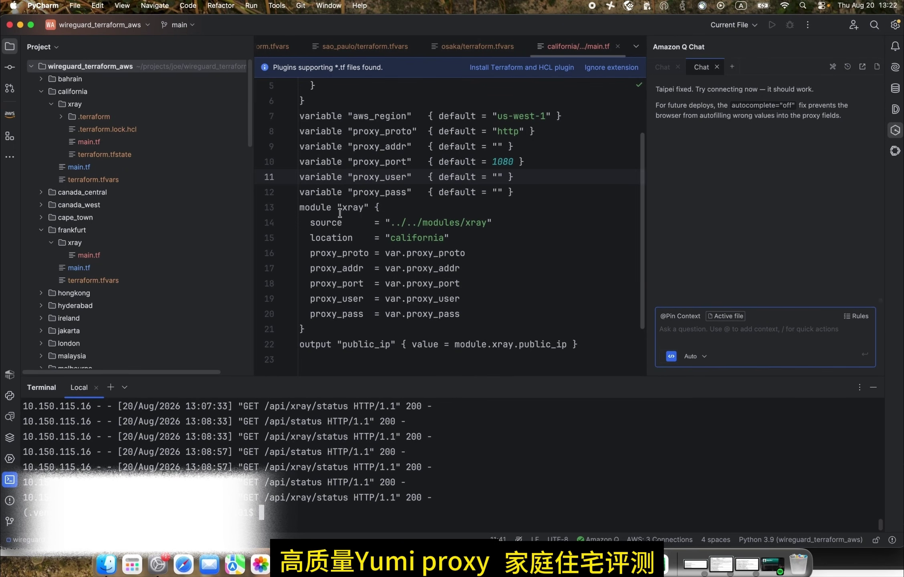
pyautogui.click(312, 100)
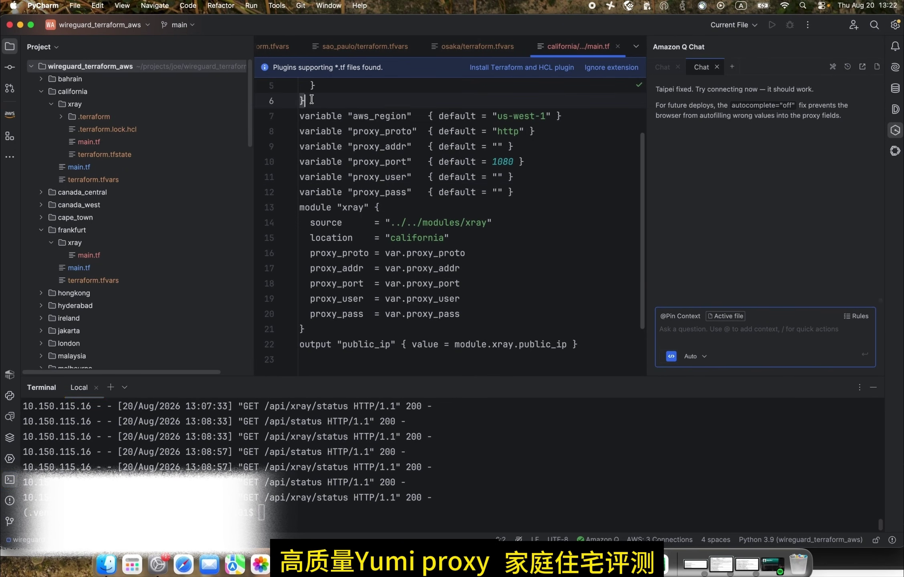
pyautogui.click(401, 206)
pyautogui.click(462, 467)
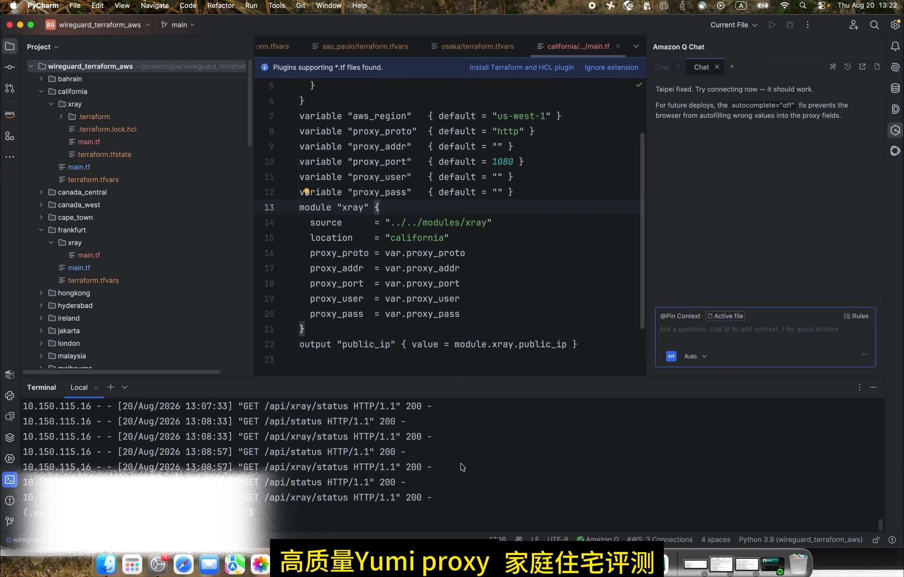
pyautogui.press('Up')
pyautogui.press('Return')
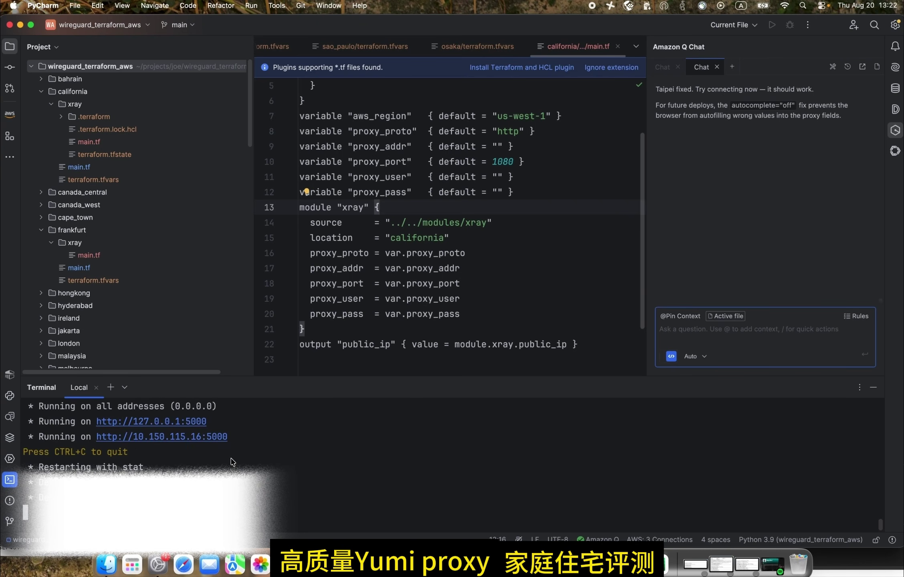
pyautogui.moveTo(231, 441); pyautogui.dragTo(98, 440)
pyautogui.press('super+c')
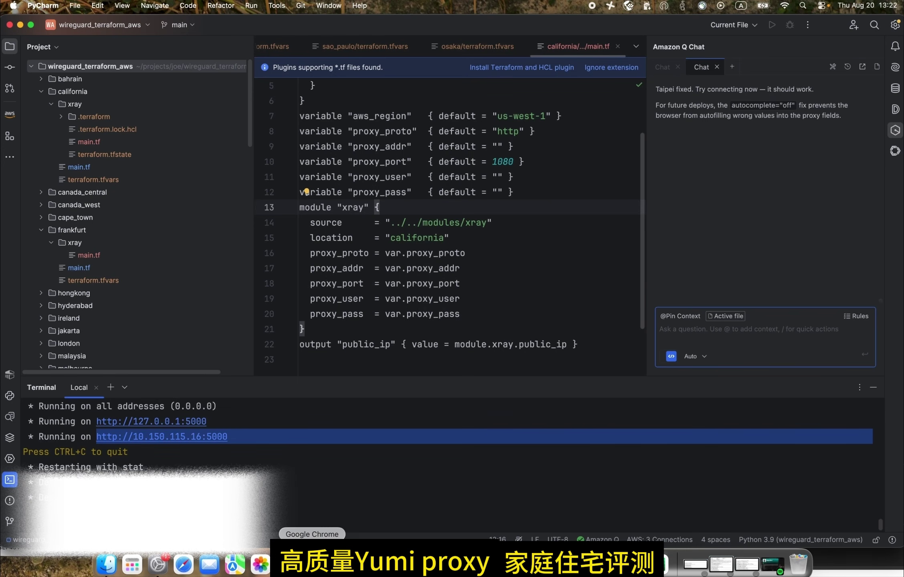
pyautogui.click(312, 564)
pyautogui.click(572, 24)
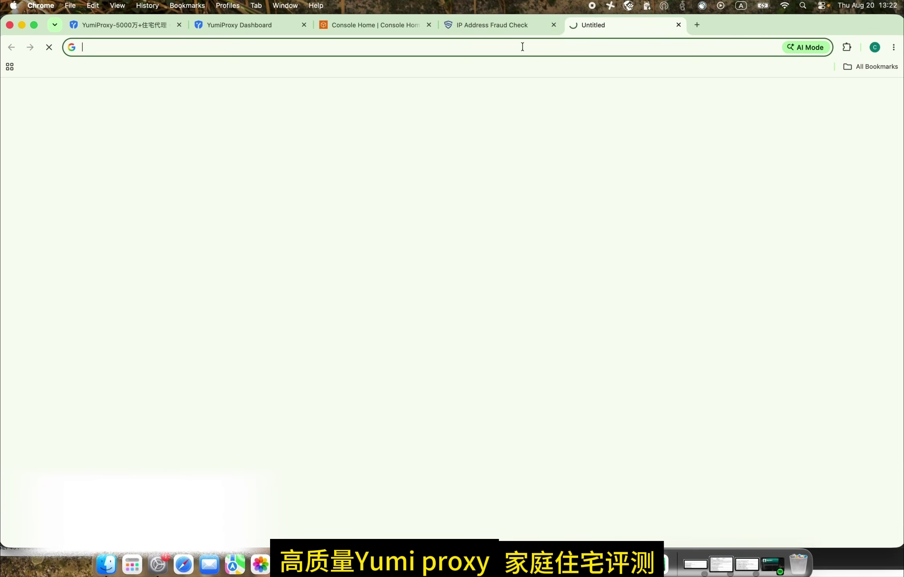
pyautogui.click(522, 47)
pyautogui.press('super+v')
pyautogui.press('Return')
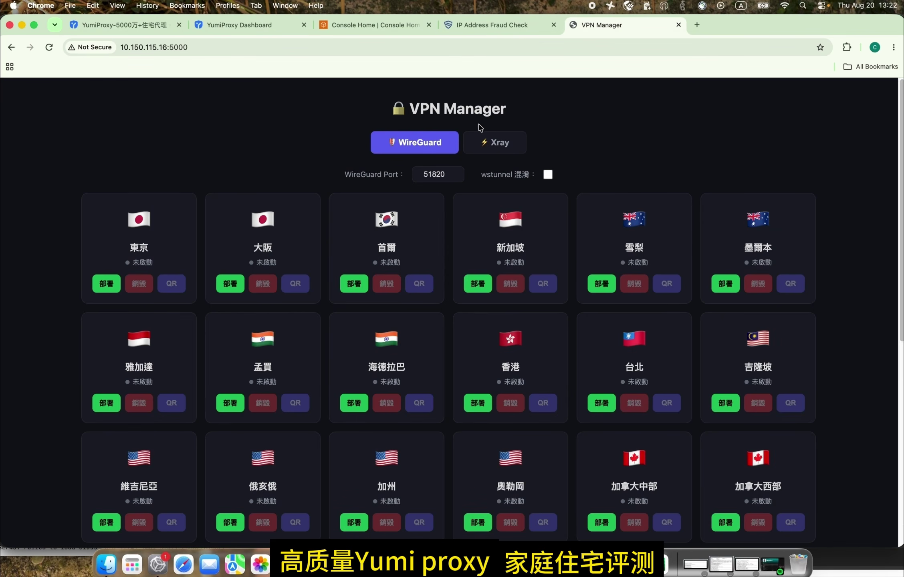
# - Switch VPN Manager to Xray mode and fill in the proxy IP 75.153.41.146 copied from the YumiProxy dashboard
pyautogui.moveTo(410, 106); pyautogui.dragTo(518, 109)
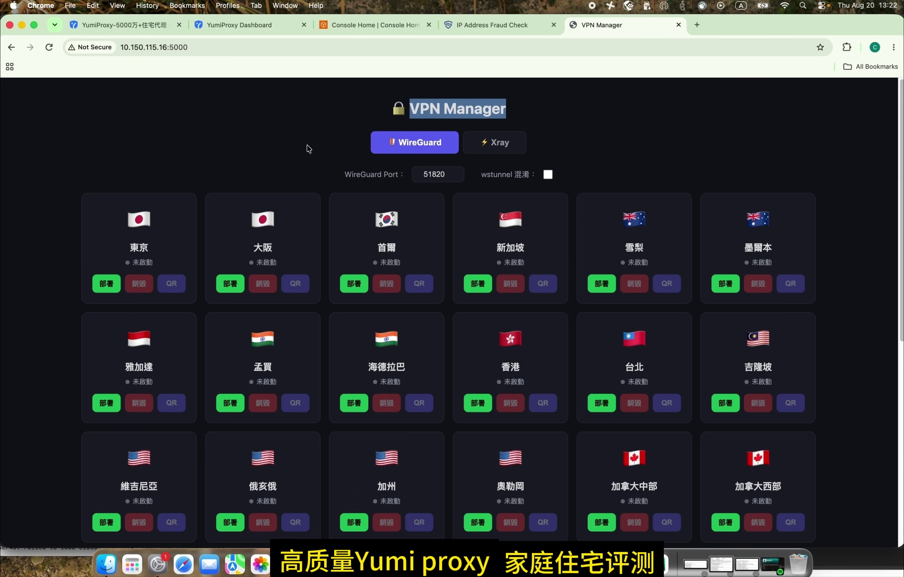
pyautogui.click(502, 146)
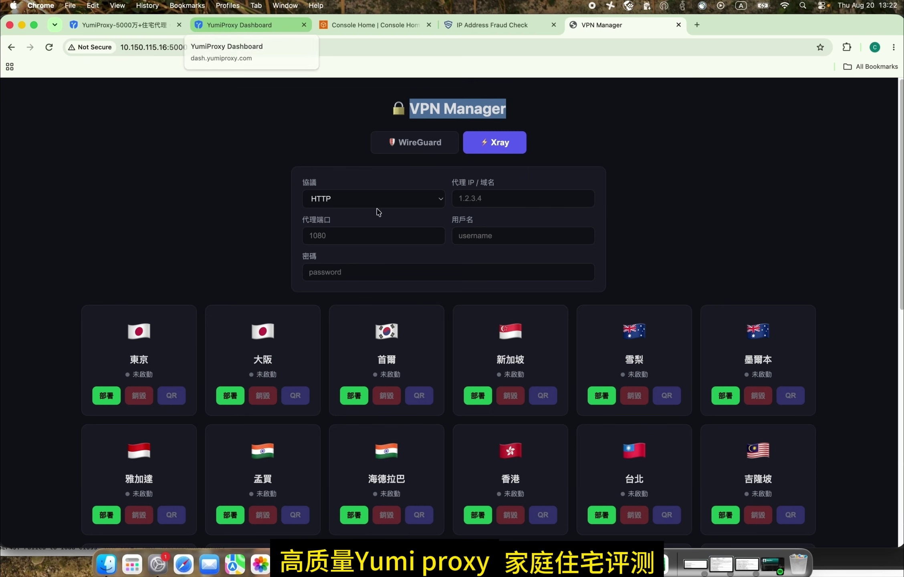
pyautogui.click(239, 25)
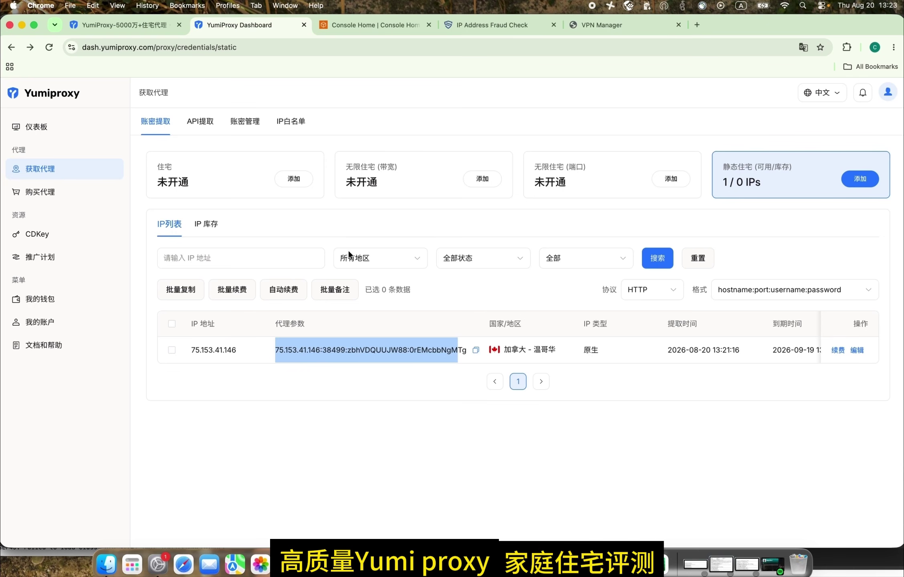
pyautogui.hscroll(2, 641, 344)
pyautogui.hscroll(-2, 481, 344)
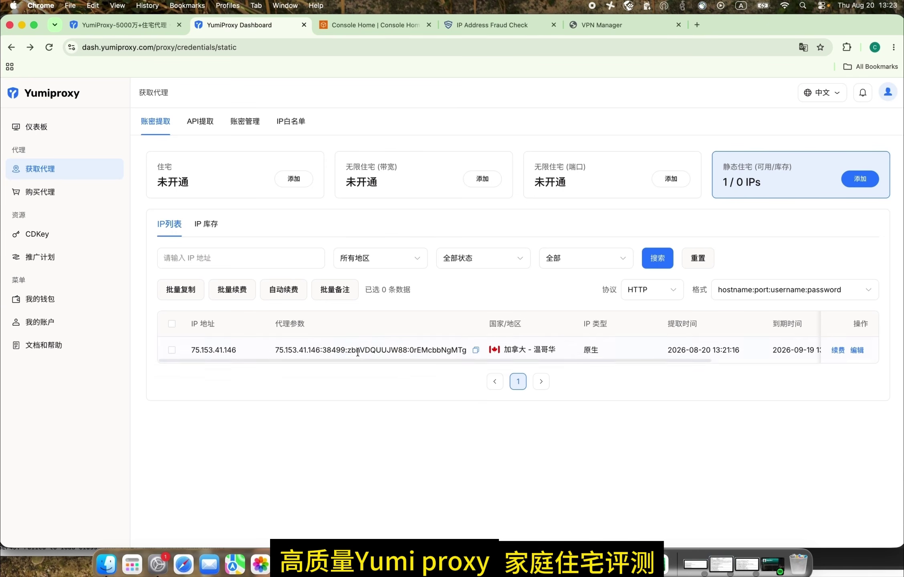
pyautogui.moveTo(275, 350); pyautogui.dragTo(320, 350)
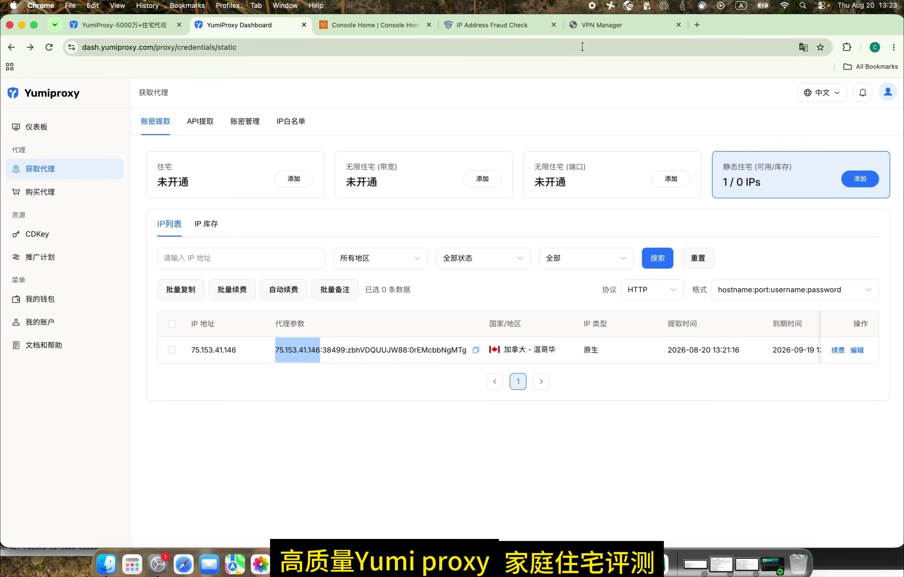
pyautogui.click(601, 24)
pyautogui.click(485, 200)
pyautogui.write('75.153.41.146')
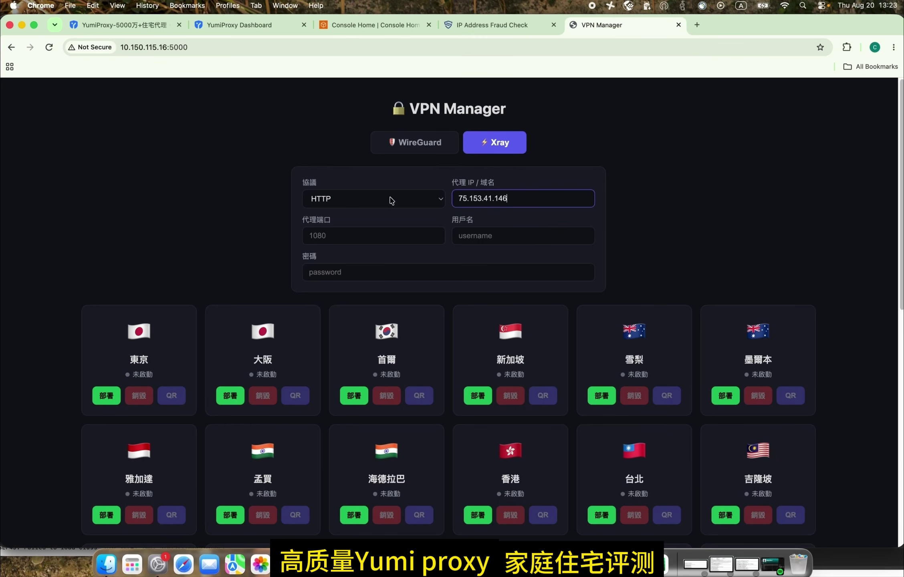
# - Set the Xray proxy protocol to SOCKS5 and enter the port 38499 from the YumiProxy proxy parameters
pyautogui.click(376, 200)
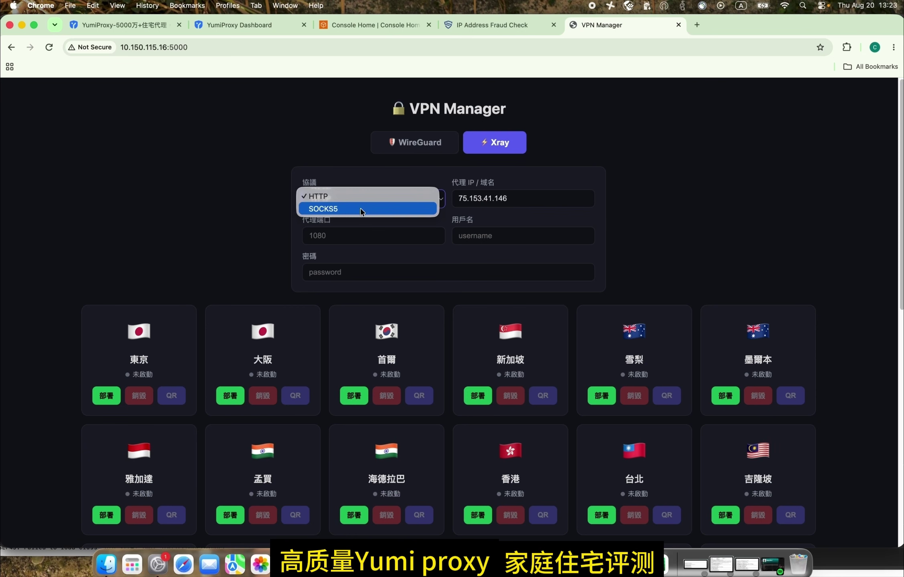
pyautogui.click(362, 210)
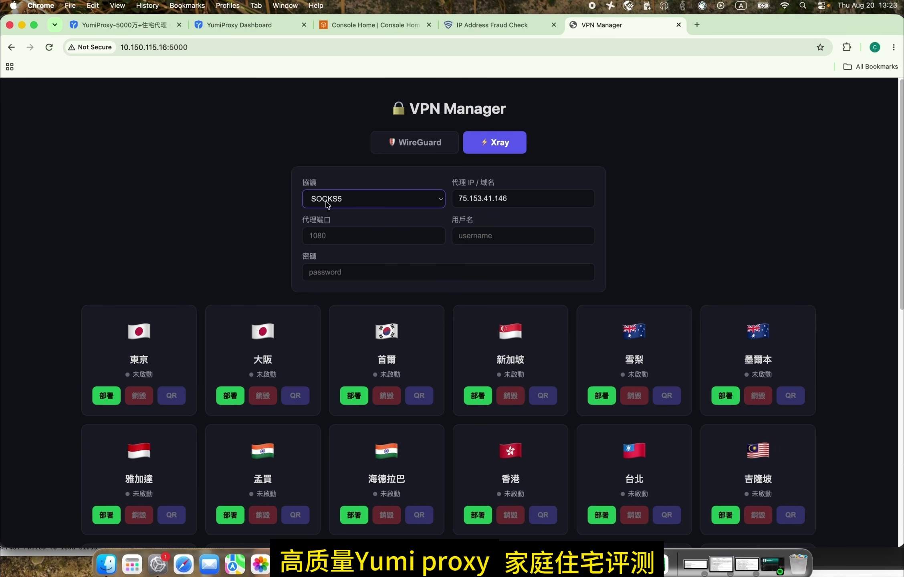
pyautogui.click(229, 25)
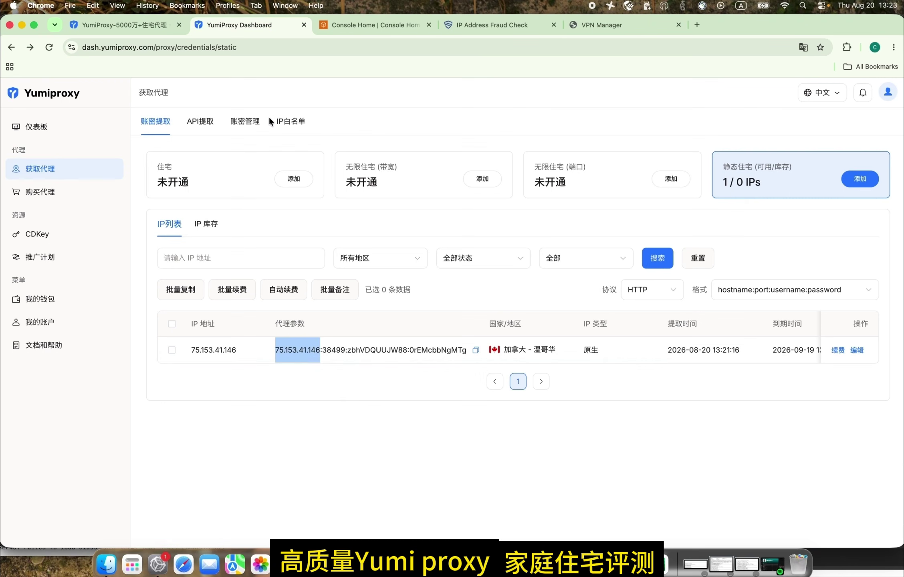
pyautogui.doubleClick(333, 350)
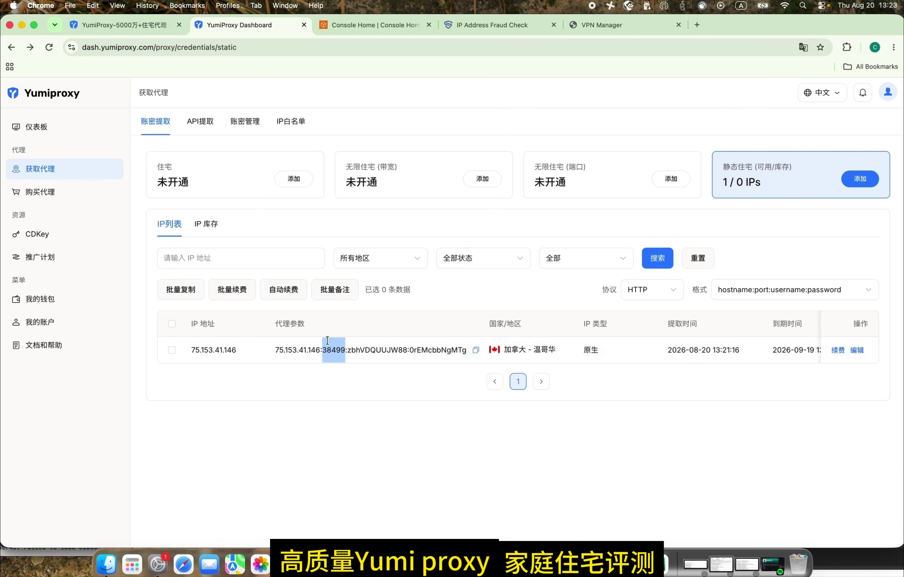
pyautogui.click(601, 28)
pyautogui.click(365, 236)
# - Copy the proxy username from the YumiProxy proxy parameters into the 用戶名 field of VPN Manager
pyautogui.press('super+2')
pyautogui.doubleClick(366, 350)
pyautogui.press('super+c')
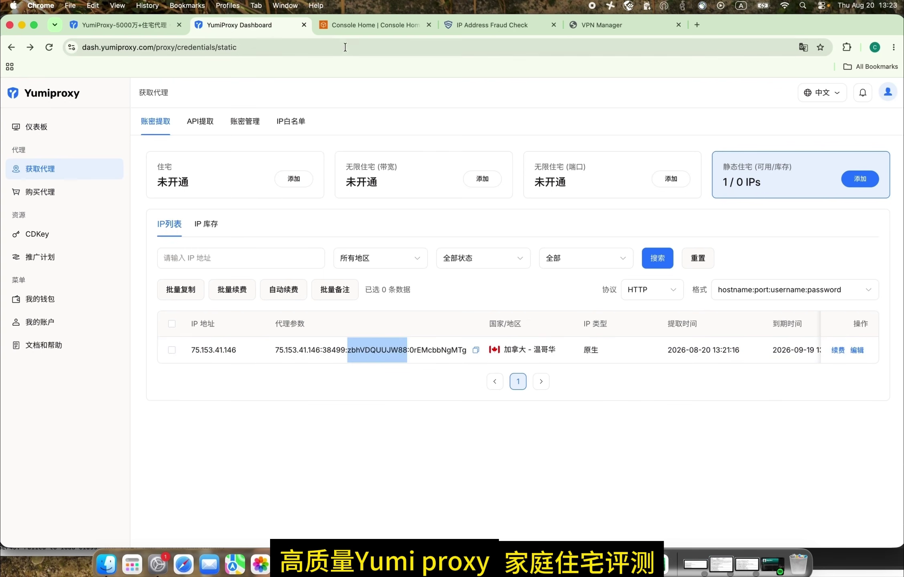
pyautogui.click(587, 28)
pyautogui.click(495, 237)
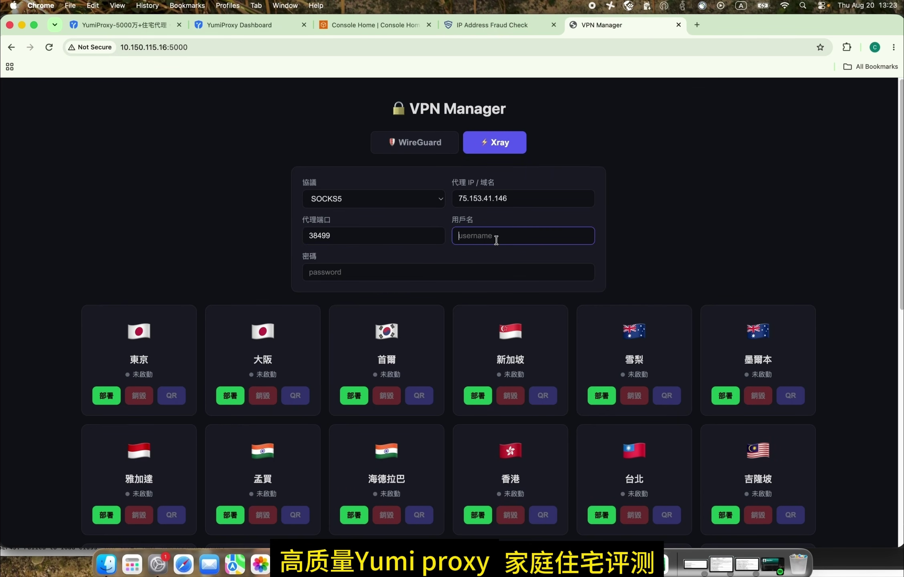
pyautogui.press('super+v')
# - Copy the proxy password from the YumiProxy proxy parameters into the 密碼 field of VPN Manager
pyautogui.click(260, 24)
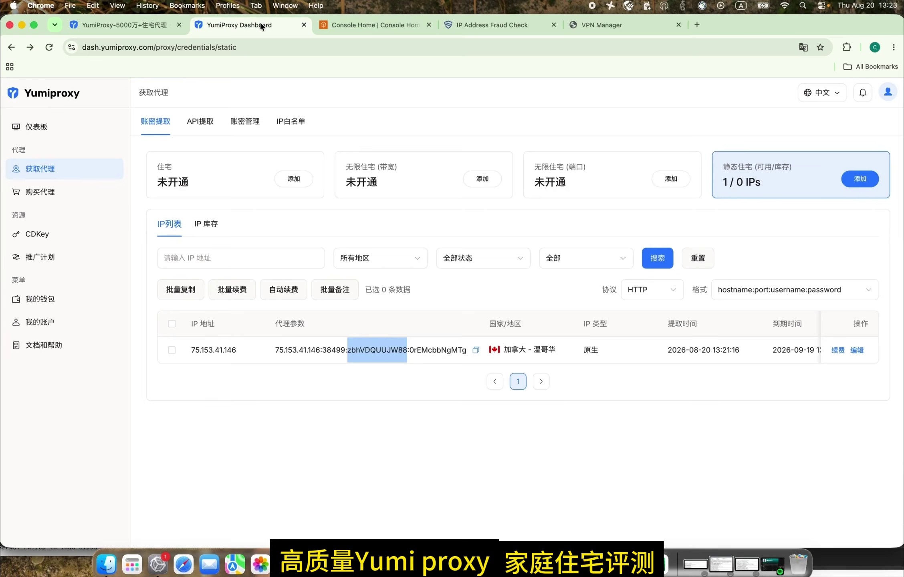
pyautogui.doubleClick(437, 349)
pyautogui.press('super+c')
pyautogui.click(601, 25)
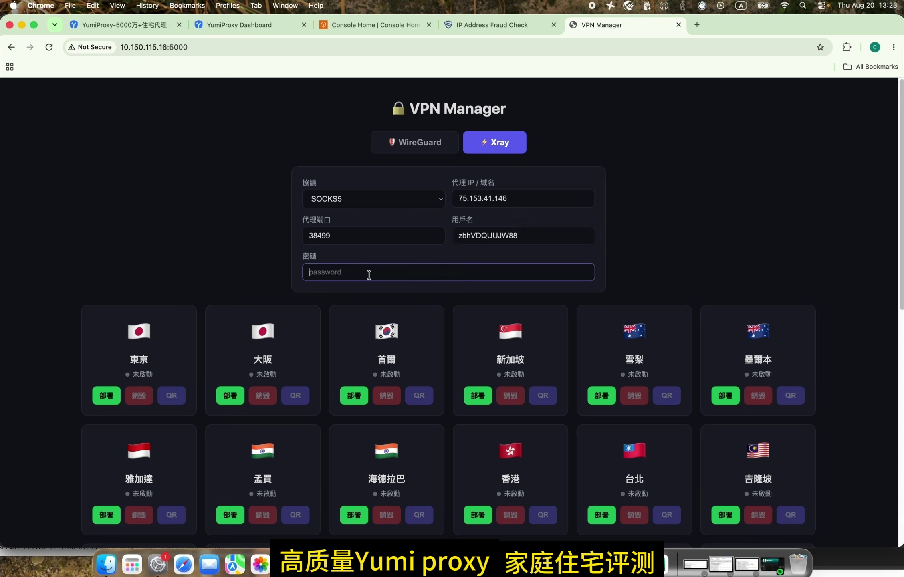
pyautogui.click(369, 272)
pyautogui.press('super+v')
# - Check the proxy's location on the YumiProxy dashboard and deploy the Xray node for 加拿大中部 in VPN Manager
pyautogui.scroll(-5, 574, 270)
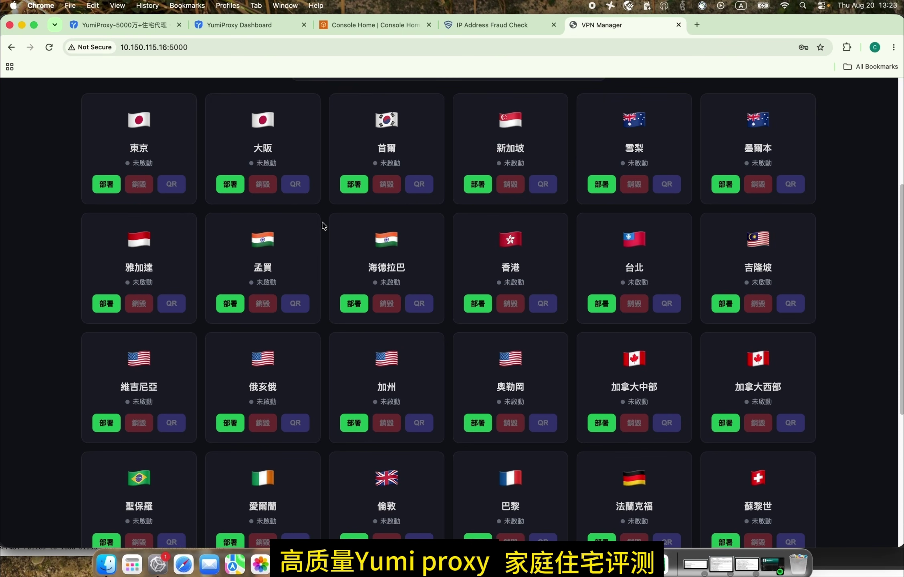
pyautogui.scroll(-1, 325, 232)
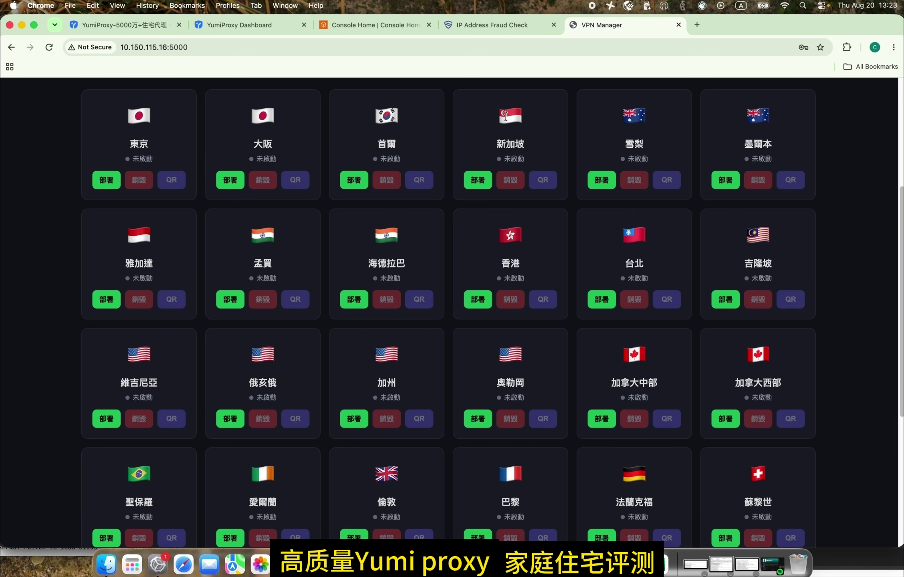
pyautogui.click(243, 24)
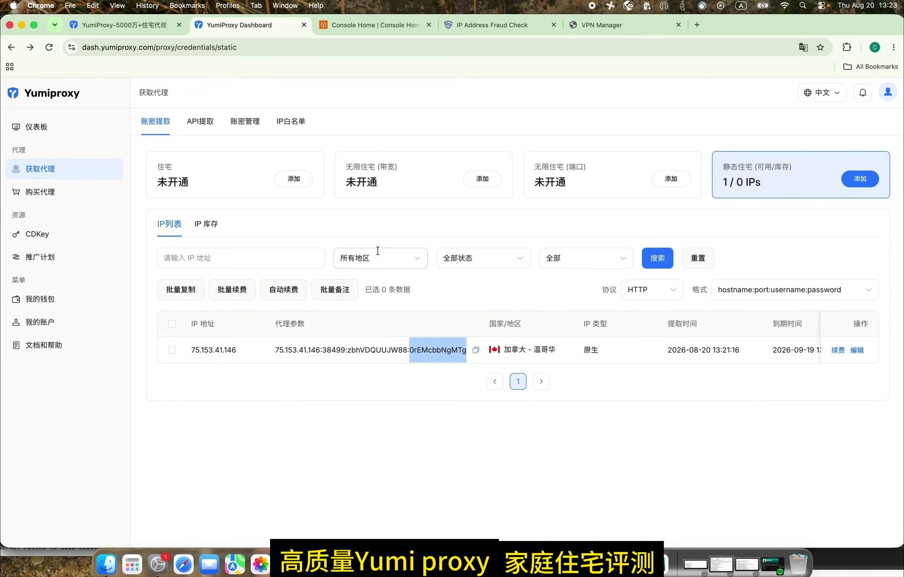
pyautogui.click(592, 26)
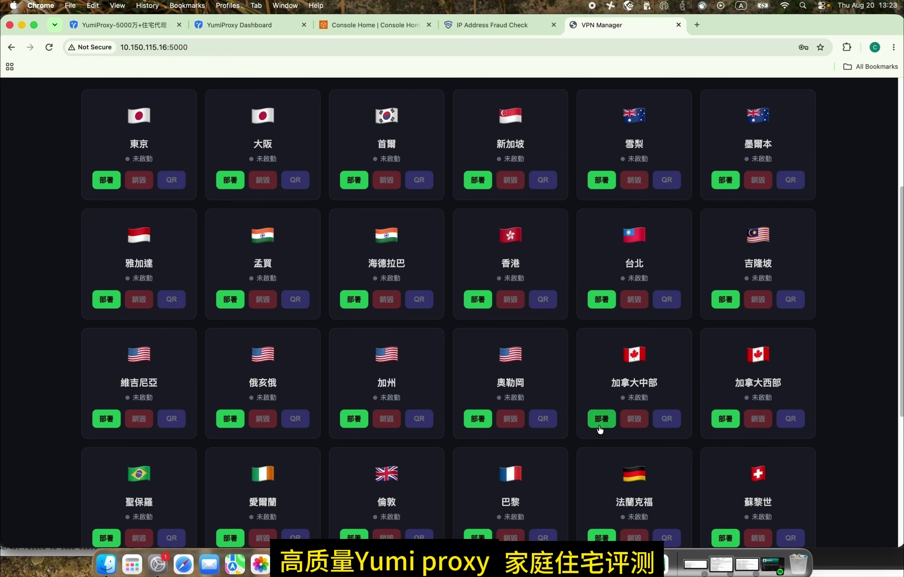
pyautogui.click(600, 420)
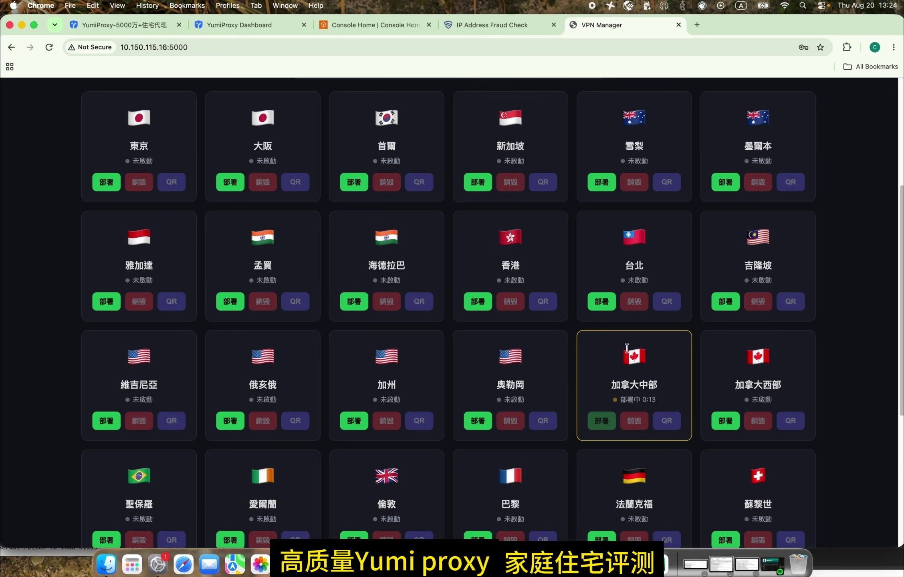
# - Switch the AWS console's region to Canada (Central), ca-central-1
pyautogui.click(363, 26)
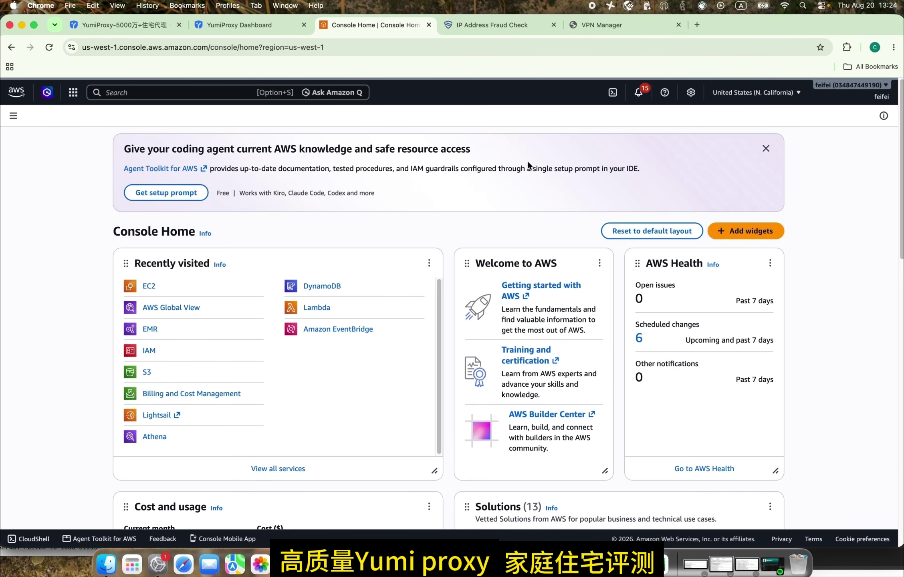
pyautogui.click(579, 25)
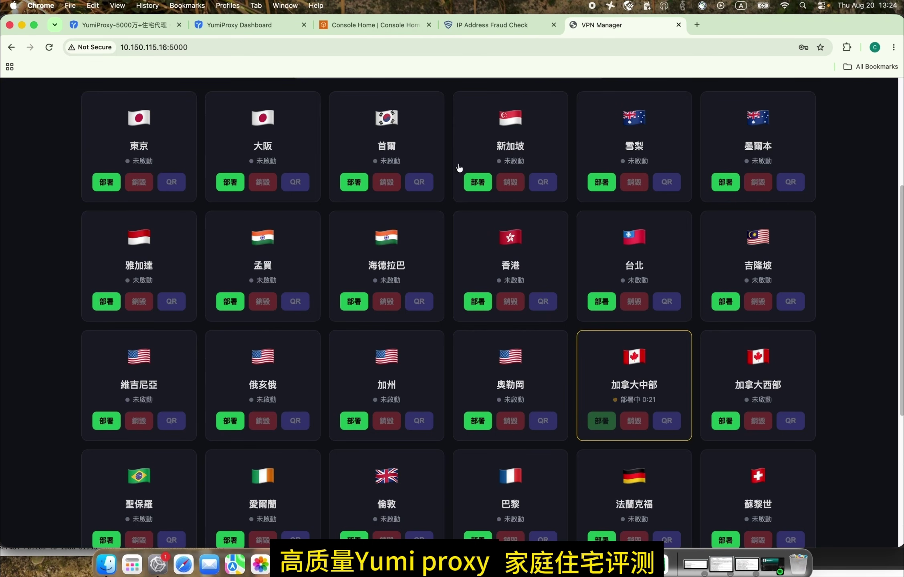
pyautogui.click(351, 29)
pyautogui.click(788, 93)
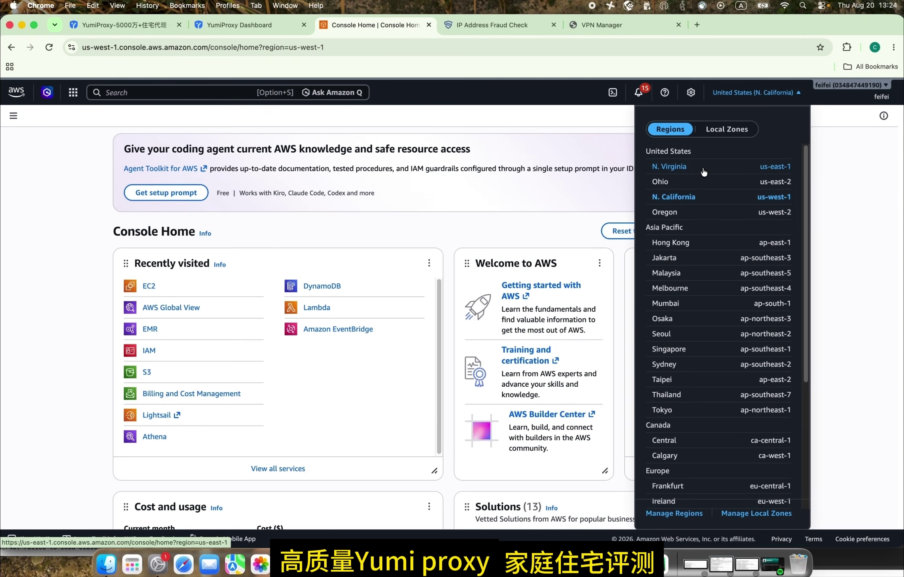
pyautogui.click(673, 442)
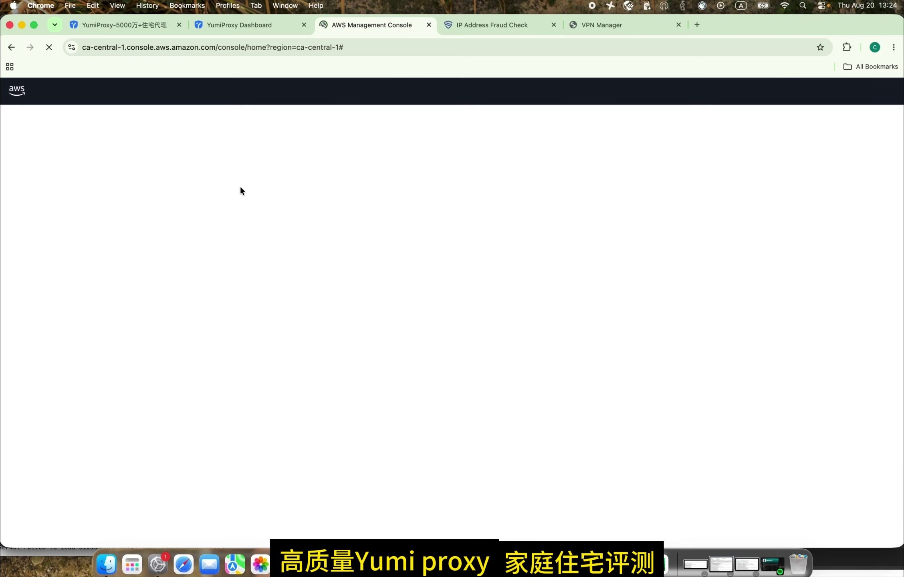
# - Open the running EC2 instances in the Canada (Central) region and refresh the list to check the deployed server
pyautogui.click(148, 286)
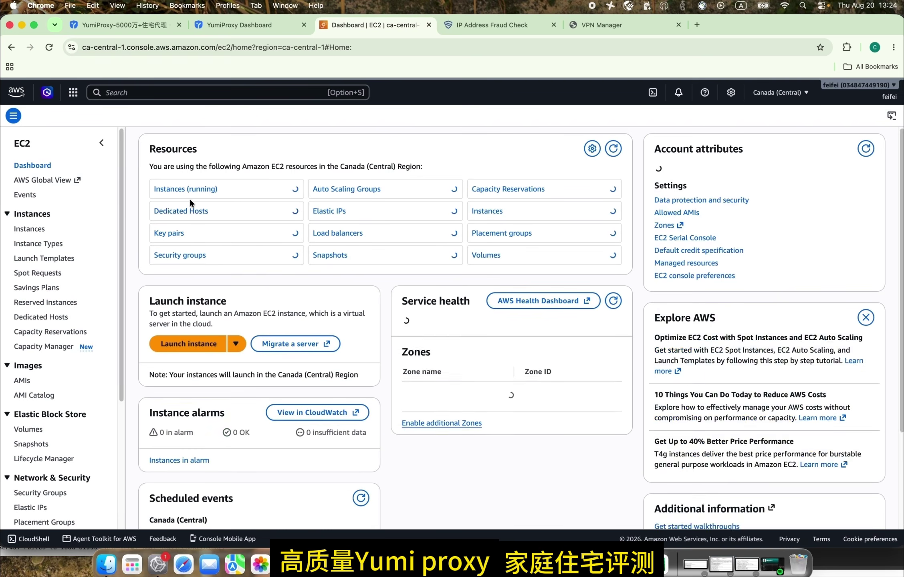
pyautogui.click(187, 190)
pyautogui.click(566, 142)
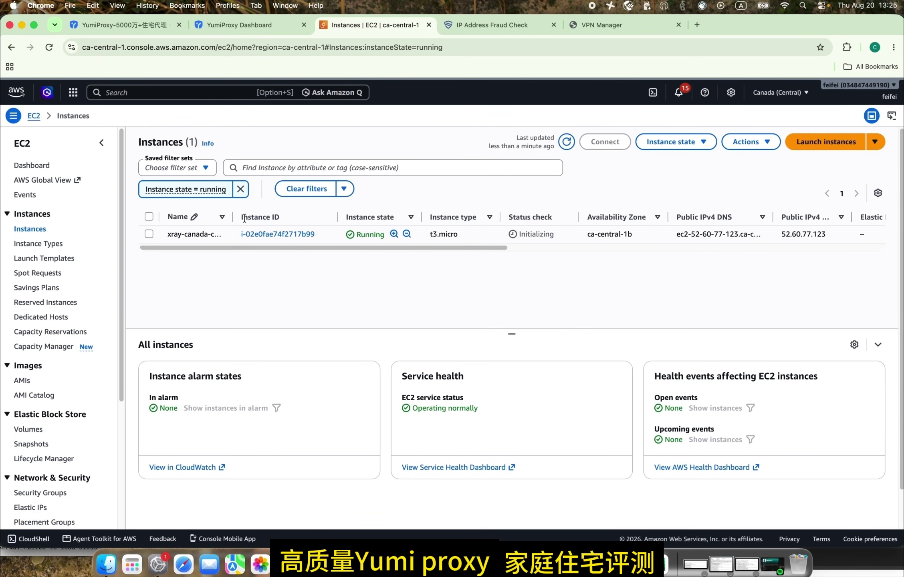
# - Widen the Name column of the EC2 instance list and copy the public IPv4 address of xray-canada-central
pyautogui.moveTo(235, 217); pyautogui.dragTo(317, 216)
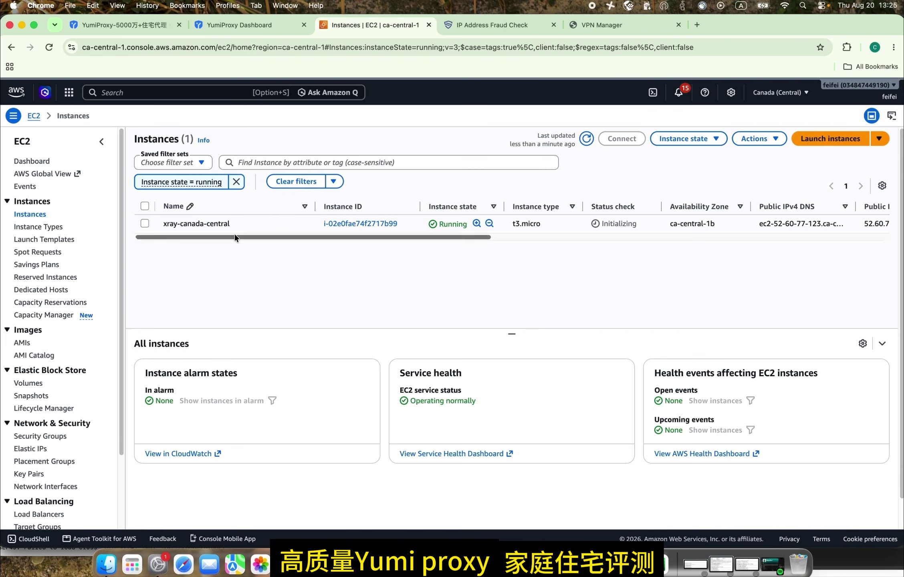
pyautogui.moveTo(381, 235); pyautogui.dragTo(572, 244)
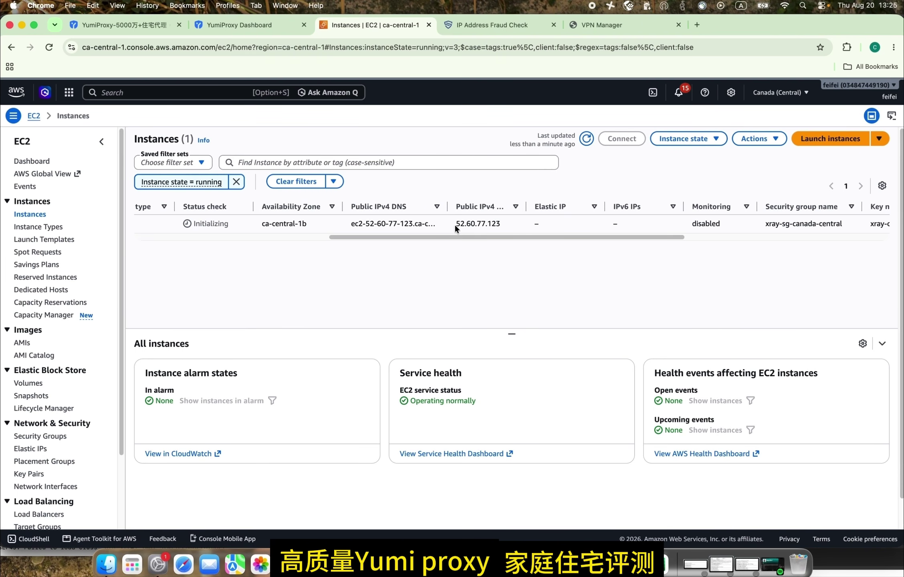
pyautogui.moveTo(460, 224); pyautogui.dragTo(501, 223)
pyautogui.press('super+c')
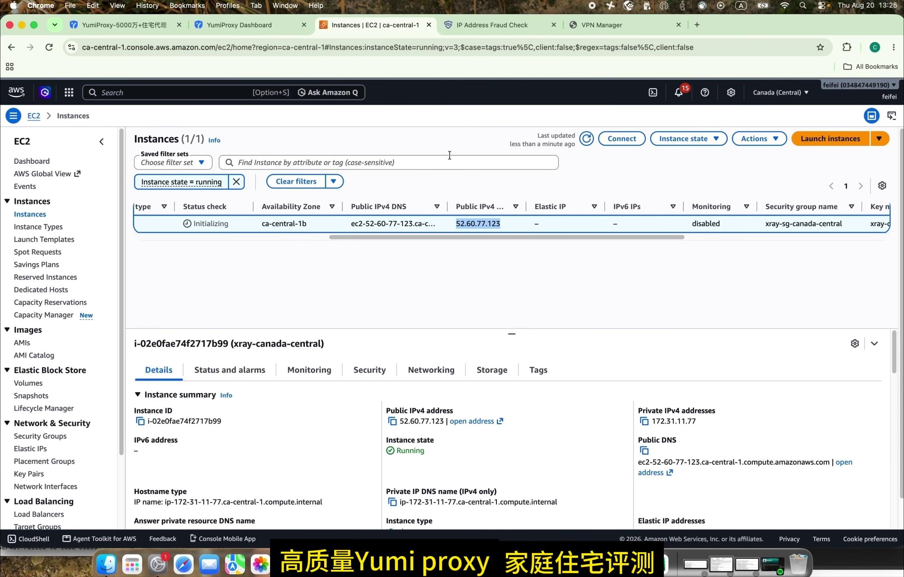
# - Look up the copied server IP 52.60.77.123 on Scamalytics and review its fraud risk report
pyautogui.click(476, 25)
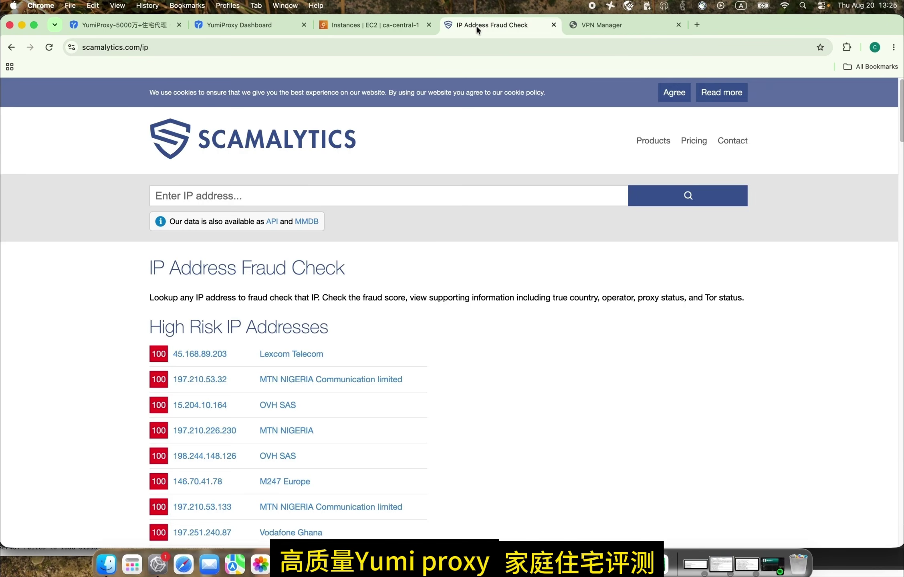
pyautogui.click(229, 196)
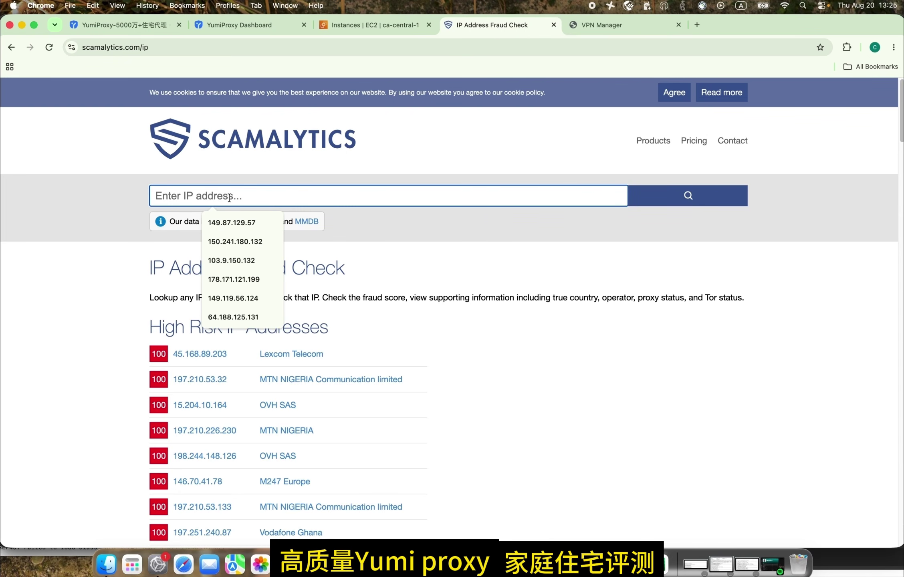
pyautogui.press('super+v')
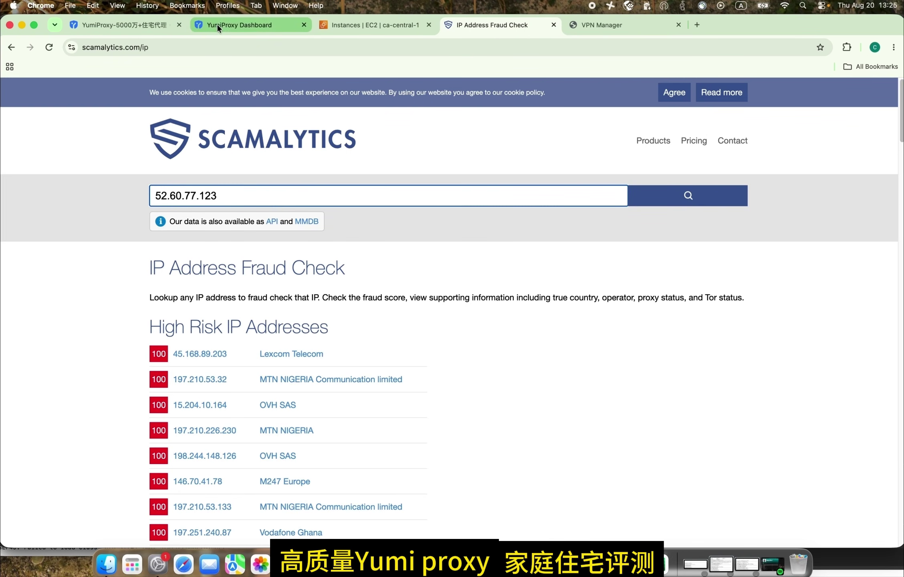
pyautogui.press('Return')
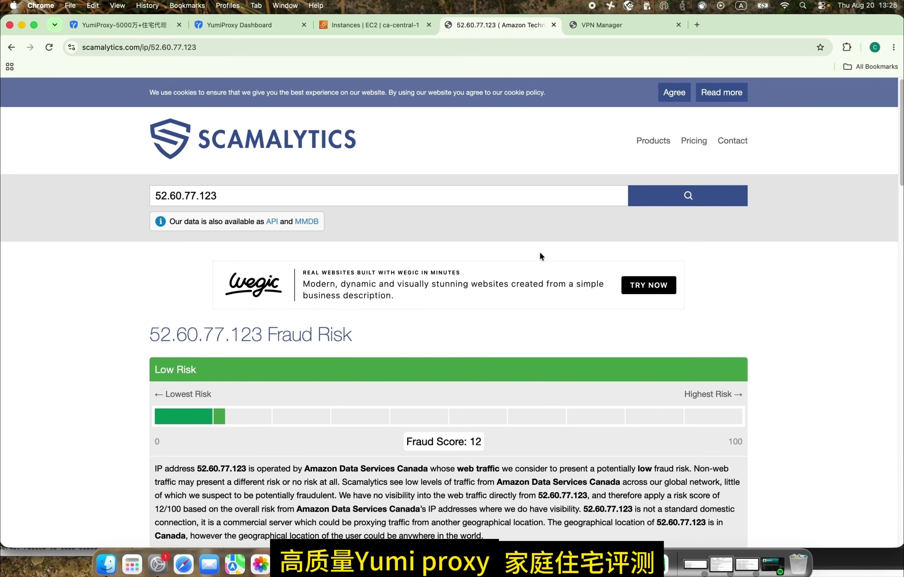
pyautogui.moveTo(234, 191); pyautogui.dragTo(153, 196)
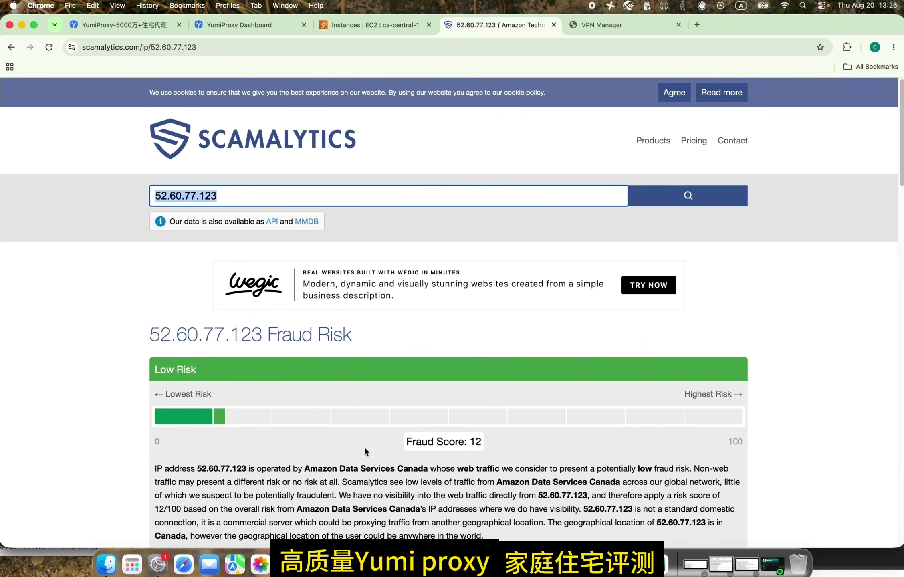
pyautogui.scroll(-1, 335, 427)
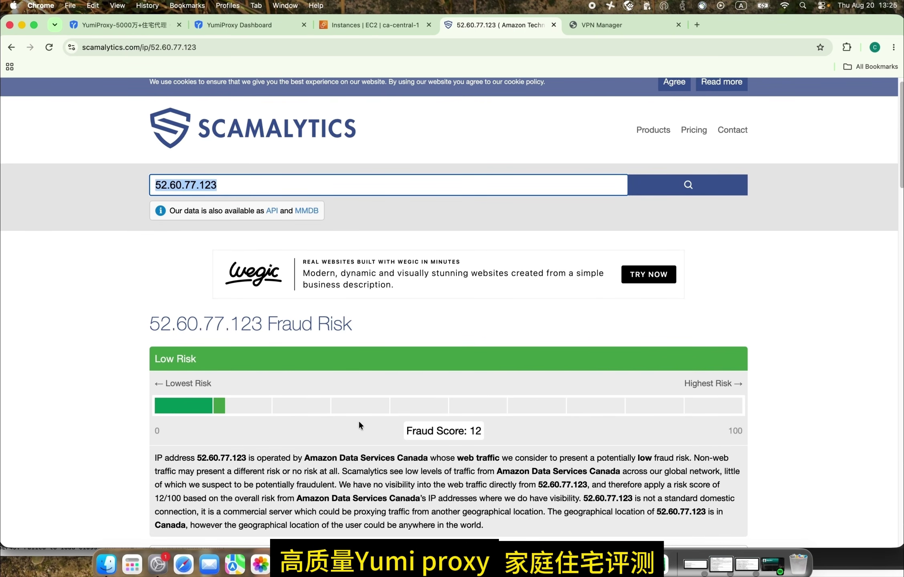
pyautogui.scroll(-1, 362, 428)
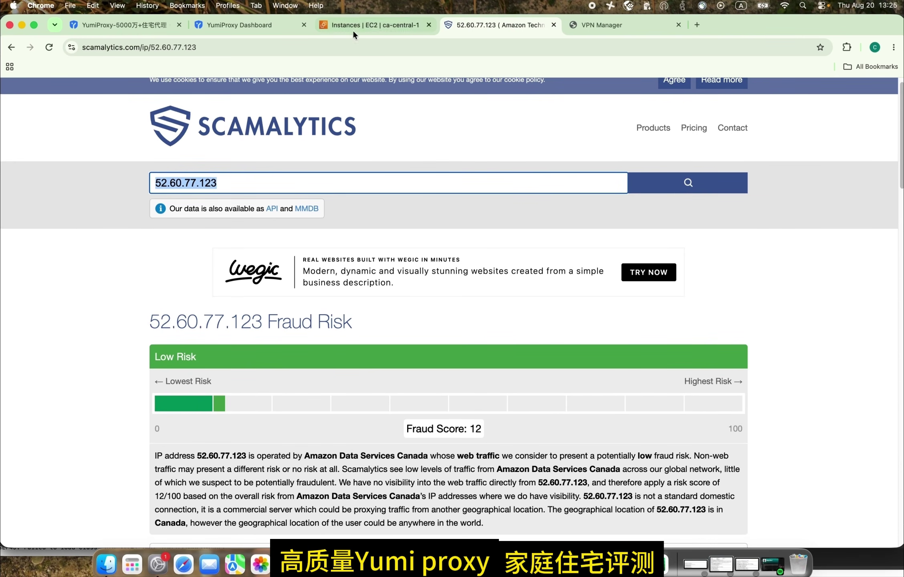
# - Copy the static residential IP 75.153.41.146 from the YumiProxy dashboard and review its fraud risk report on Scamalytics
pyautogui.click(247, 26)
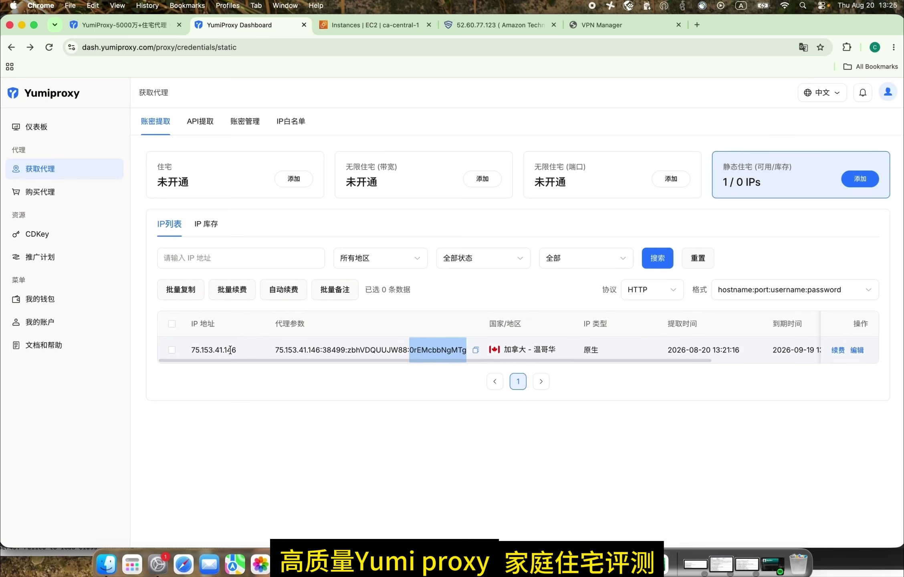
pyautogui.moveTo(235, 349); pyautogui.dragTo(191, 351)
pyautogui.press('super+c')
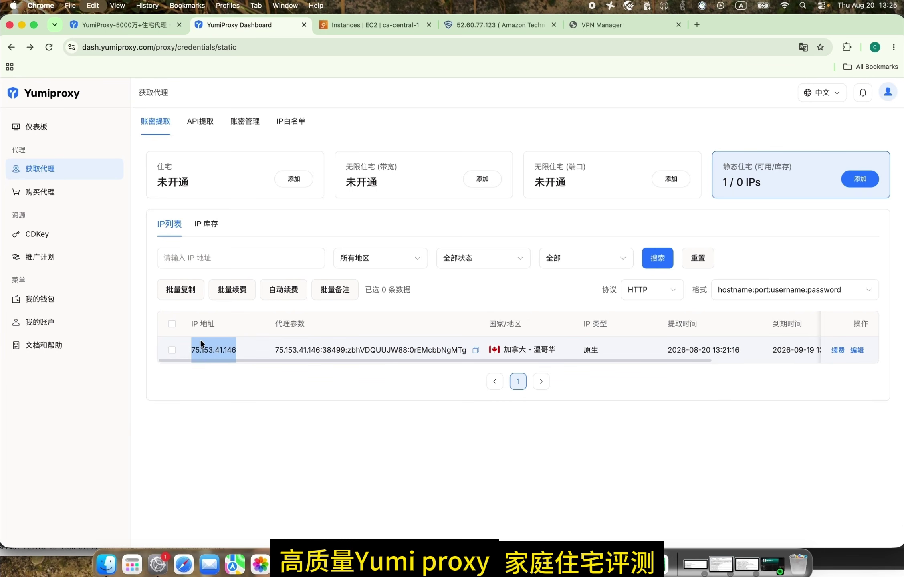
pyautogui.click(511, 26)
pyautogui.moveTo(267, 180); pyautogui.dragTo(128, 192)
pyautogui.press('super+v')
pyautogui.press('Return')
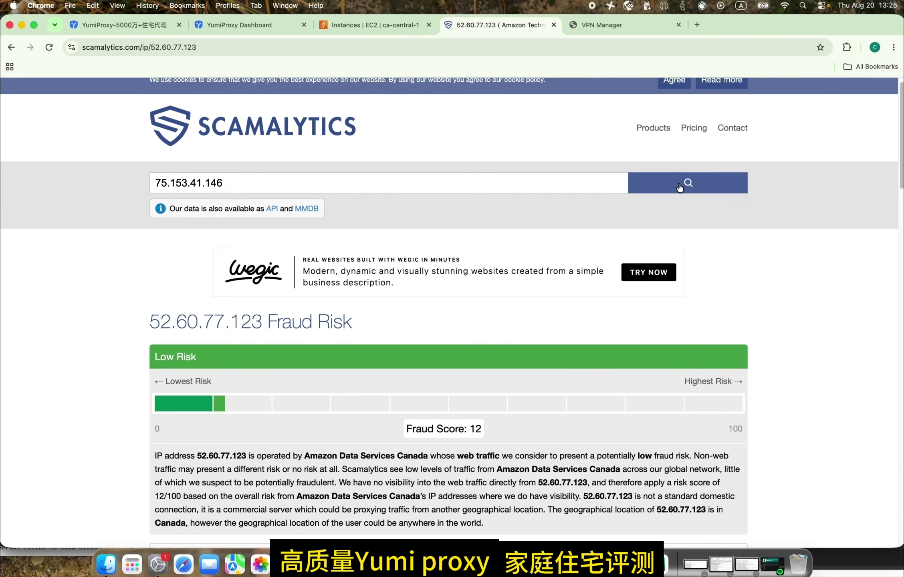
pyautogui.scroll(-2, 486, 420)
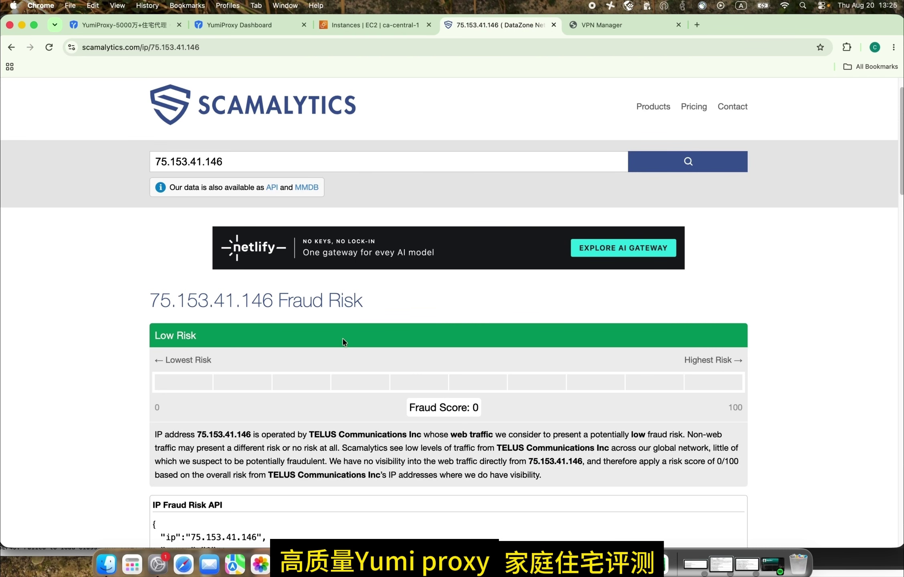
pyautogui.moveTo(149, 300); pyautogui.dragTo(273, 301)
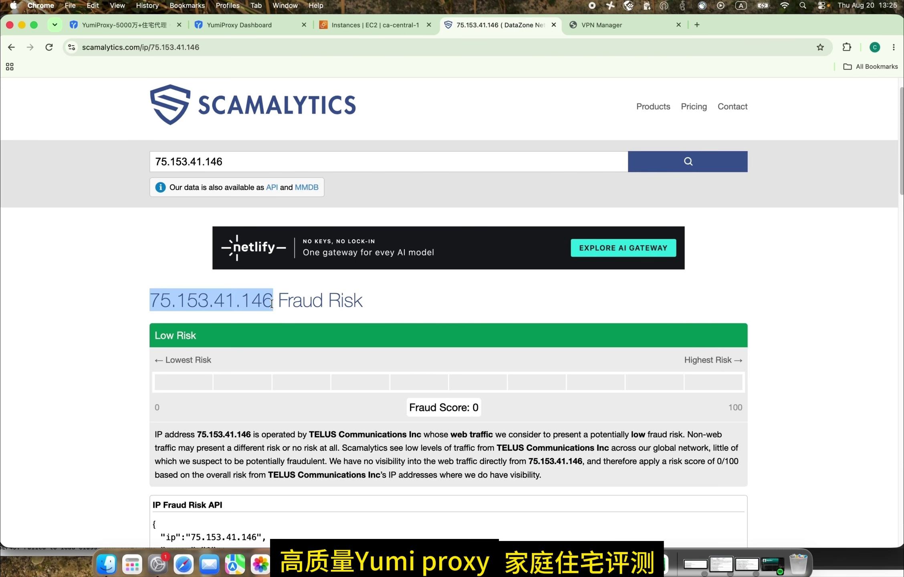
# - Compare the xray-canada-central instance in the AWS console with the static residential IP entry in the YumiProxy dashboard
pyautogui.click(372, 29)
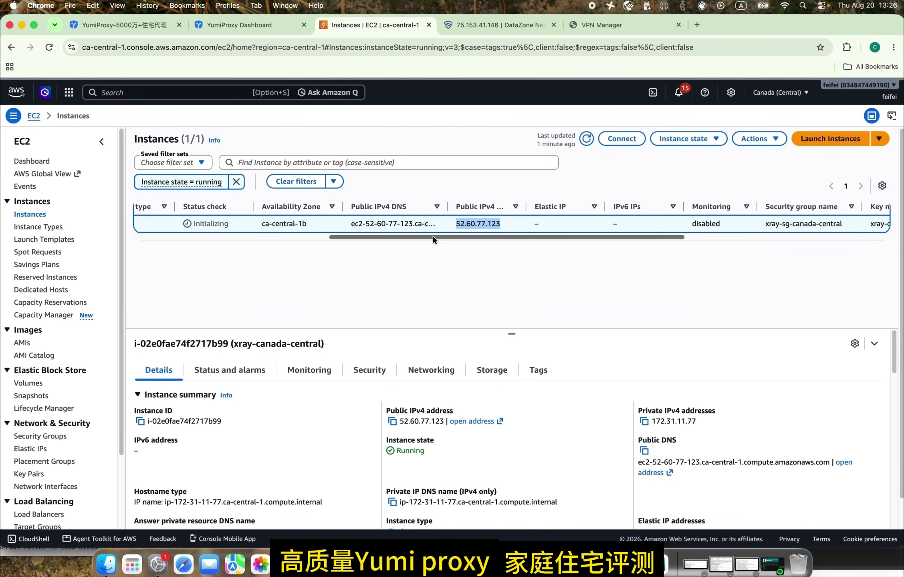
pyautogui.moveTo(433, 236); pyautogui.dragTo(230, 237)
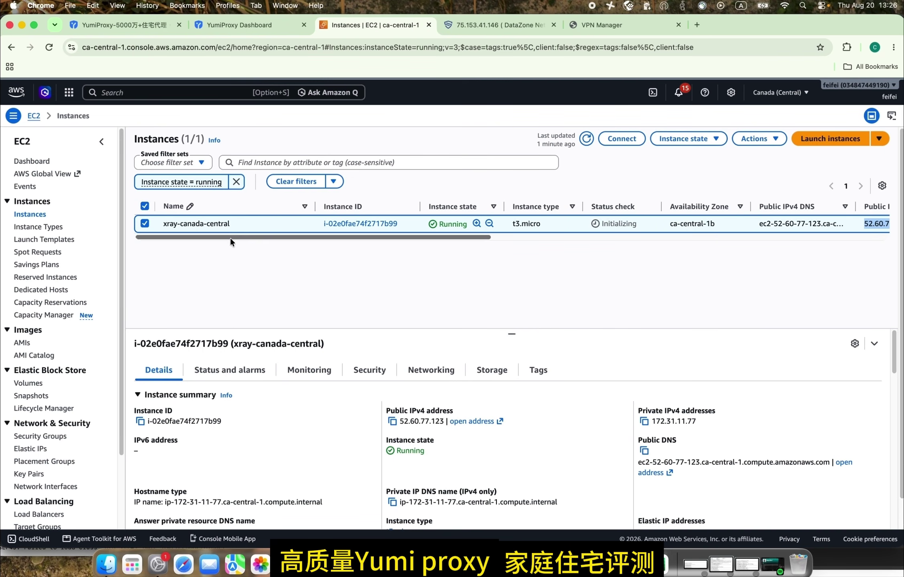
pyautogui.click(229, 29)
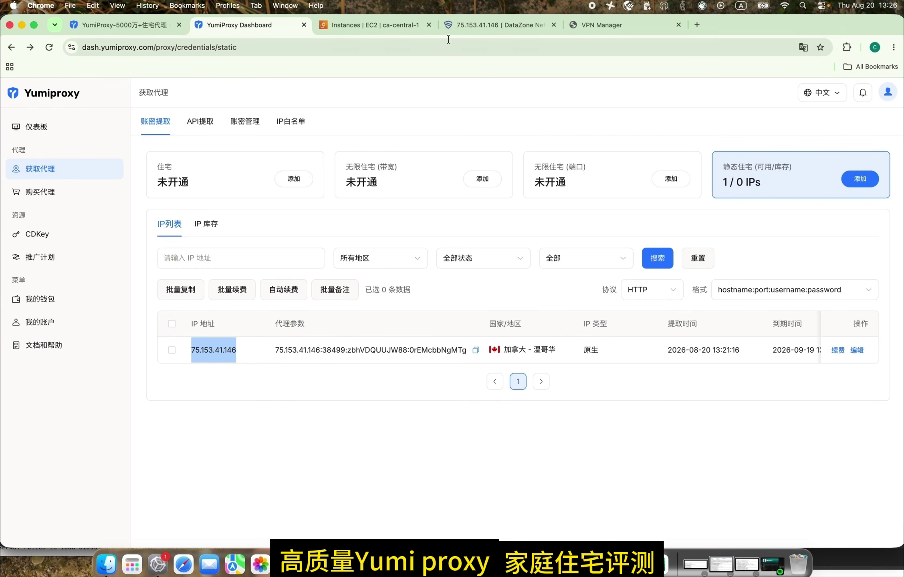
# - Check the running status of the 加拿大中部 node in VPN Manager and display its Xray QR code
pyautogui.click(589, 25)
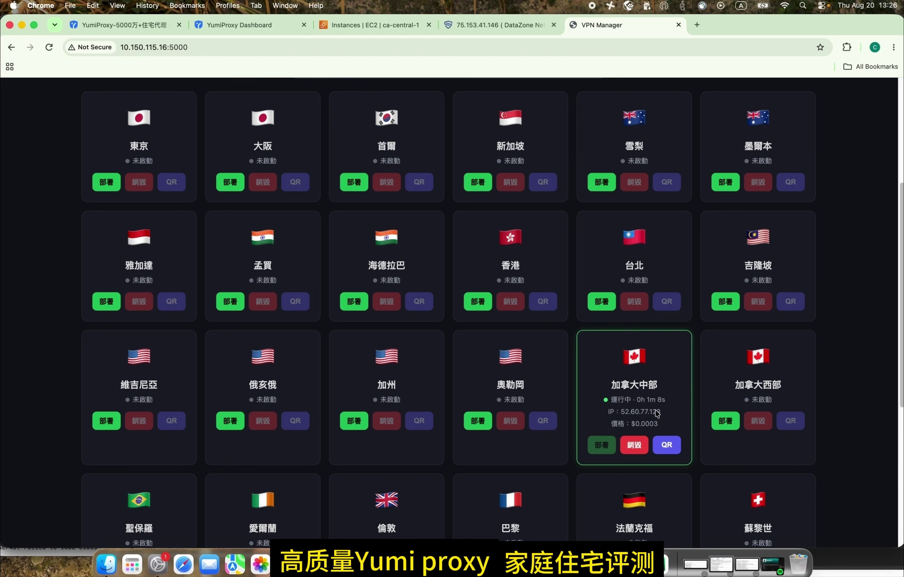
pyautogui.moveTo(633, 400); pyautogui.dragTo(673, 404)
pyautogui.click(675, 402)
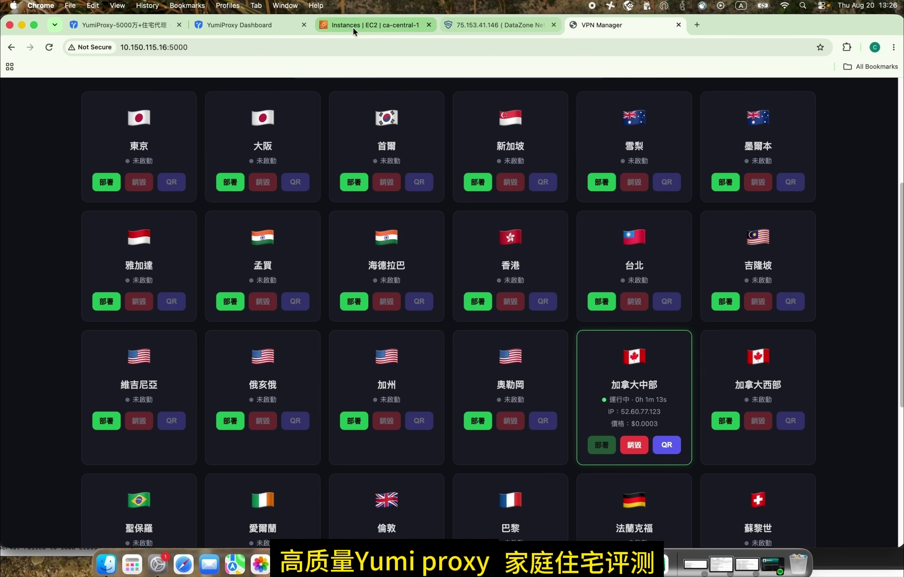
pyautogui.scroll(-1, 677, 449)
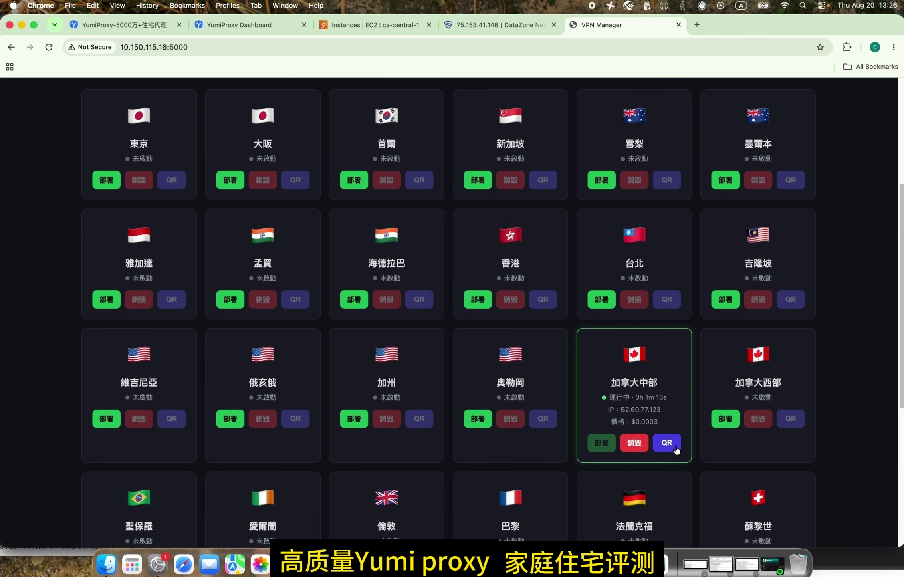
pyautogui.scroll(-3, 677, 448)
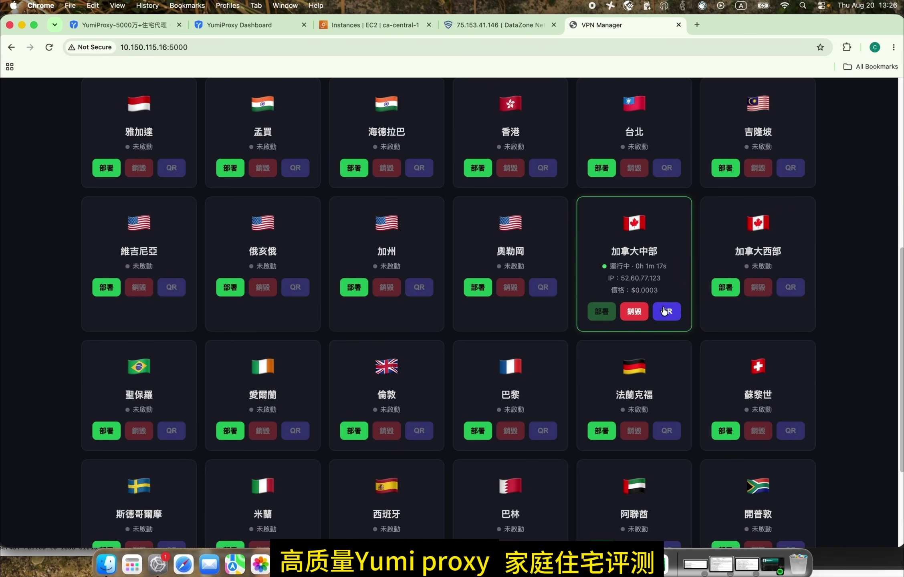
pyautogui.click(664, 311)
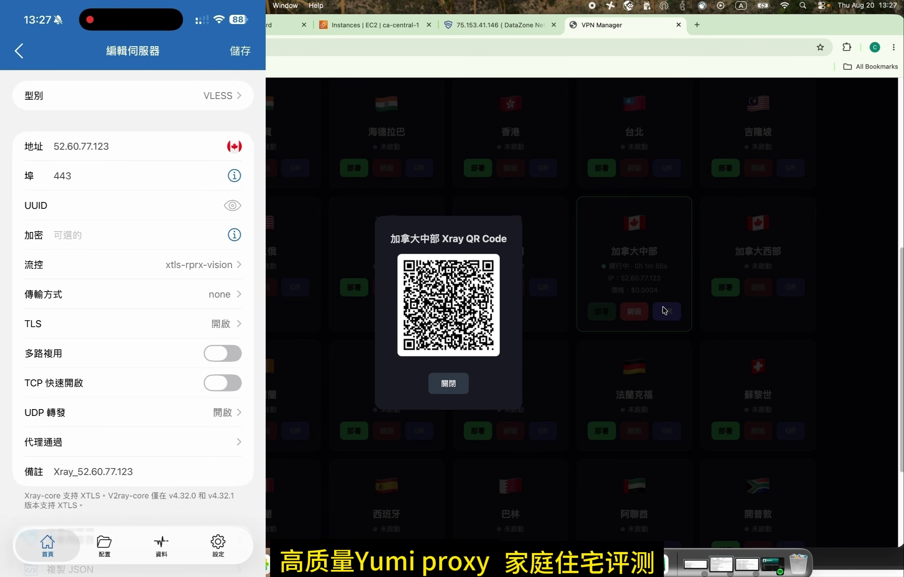
# - Compare the phone's public IP and location on whatismyipaddress.com with the EC2 instance and the YumiProxy IP entry
pyautogui.click(375, 26)
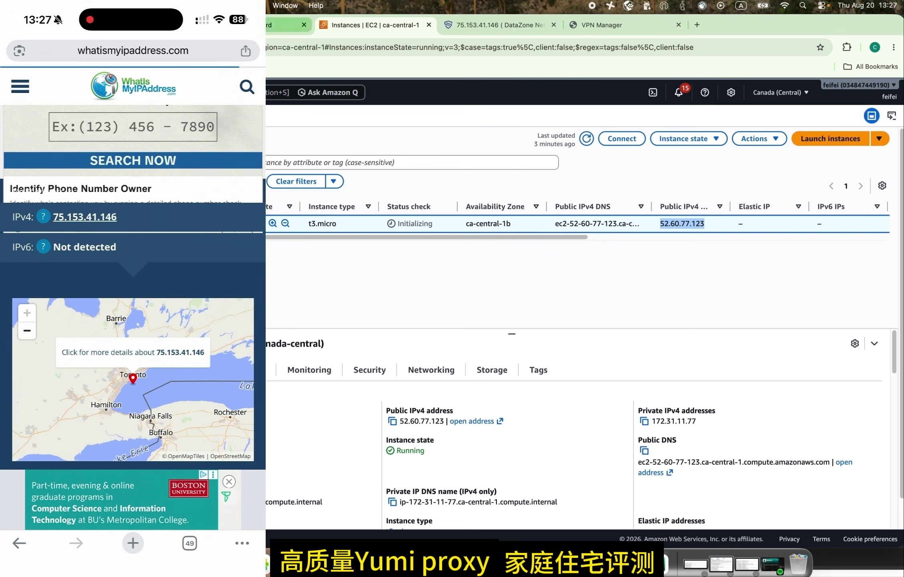
pyautogui.hotkey('ctrl', 'shift', 'Tab')
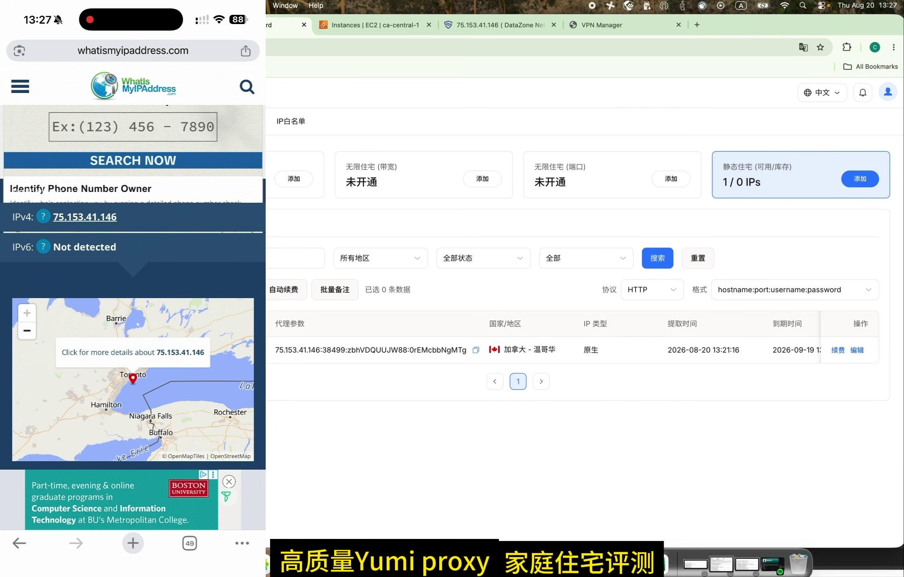
pyautogui.scroll(-3, 133, 281)
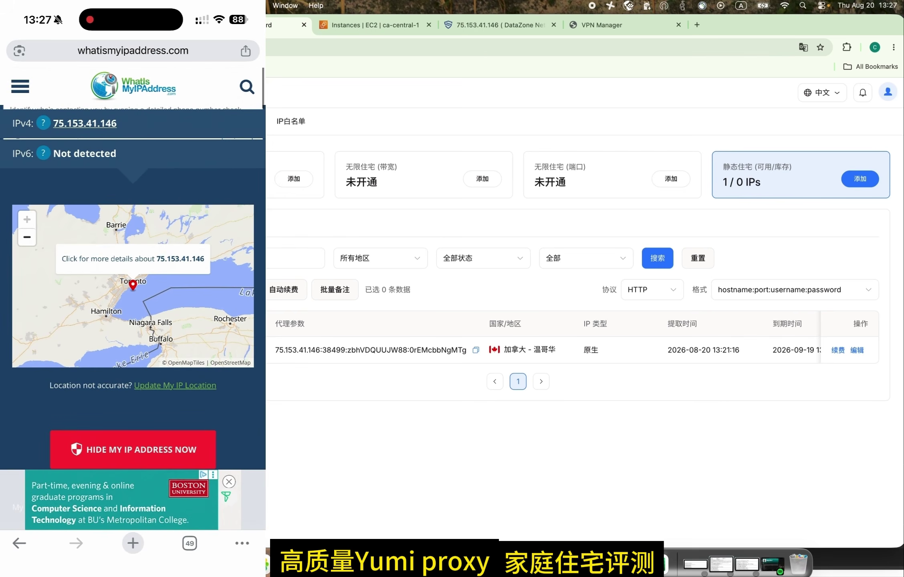
pyautogui.scroll(-2, 132, 280)
pyautogui.scroll(4, 132, 280)
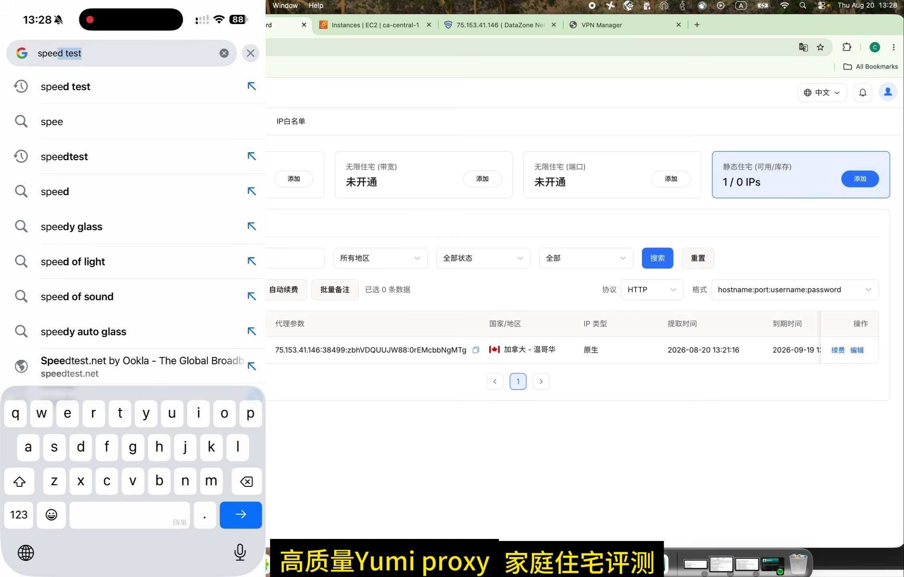
# - Run Google's internet speed test on the phone and browse videos on tiktok.com, dismissing the app prompt
pyautogui.press('Return')
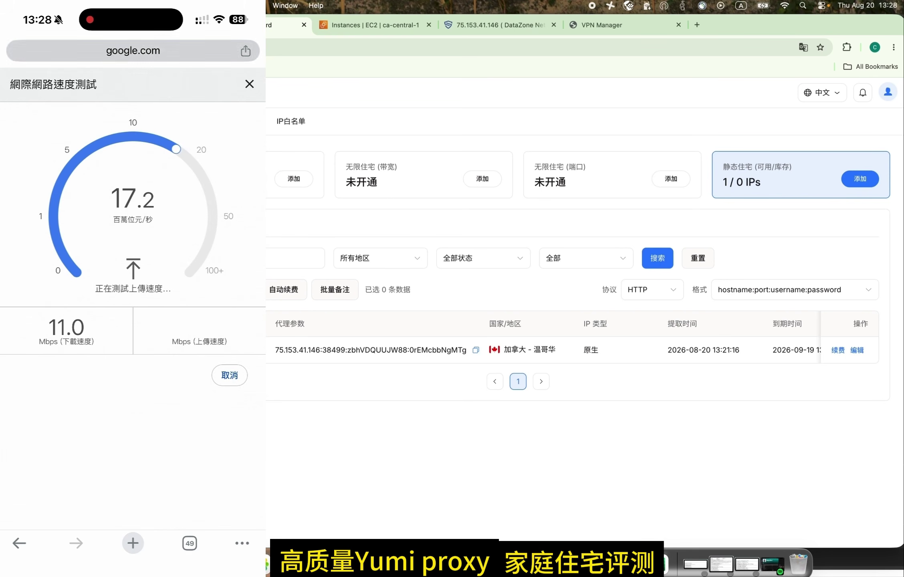
pyautogui.click(133, 51)
pyautogui.press('BackSpace')
pyautogui.write('tiktok')
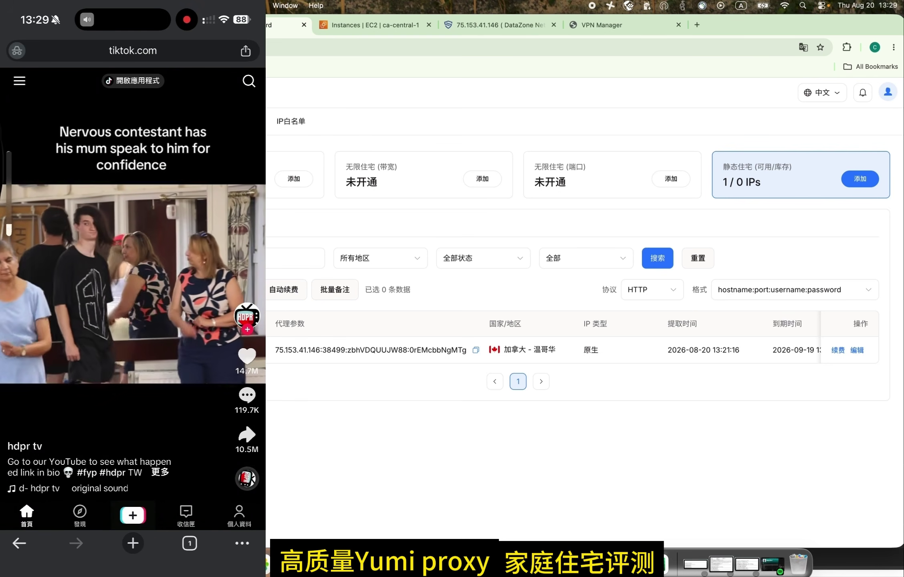
pyautogui.scroll(-1, 133, 281)
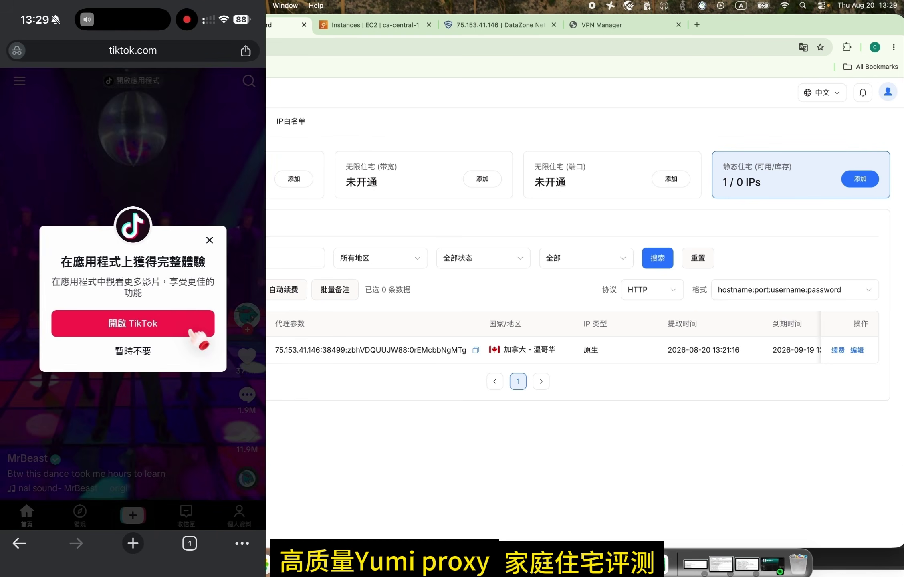
pyautogui.click(131, 295)
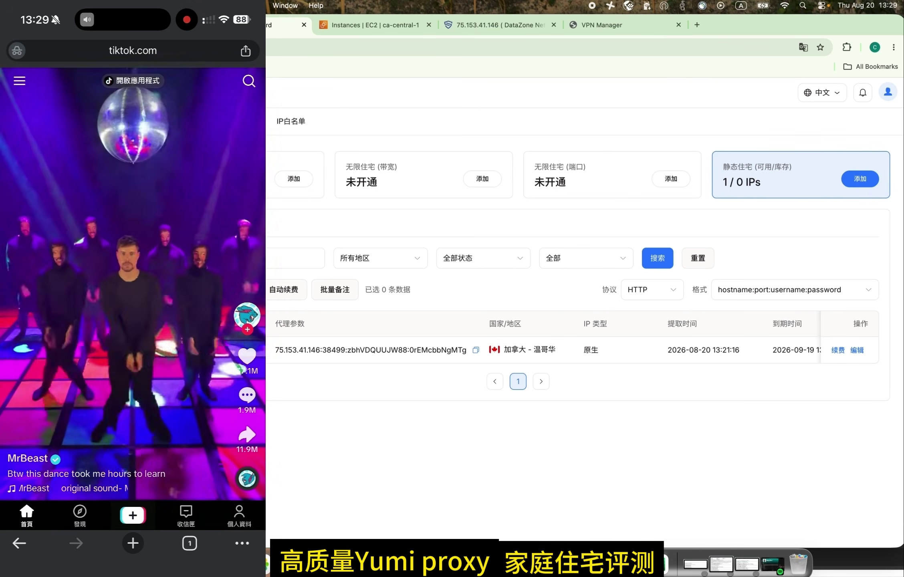
pyautogui.scroll(-1, 133, 280)
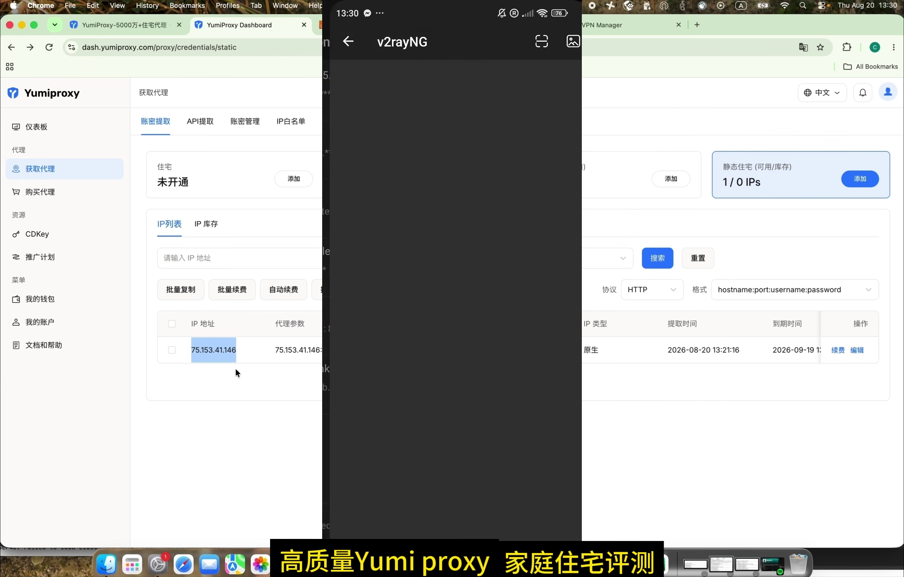
# - Close the 加拿大中部 Xray QR code in VPN Manager and return to the EC2 instance list
pyautogui.click(611, 25)
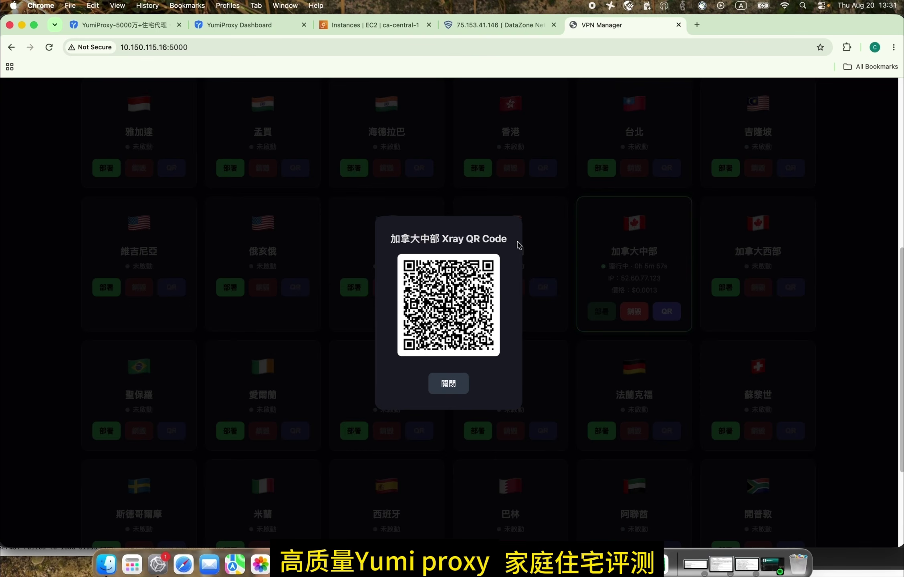
pyautogui.click(443, 386)
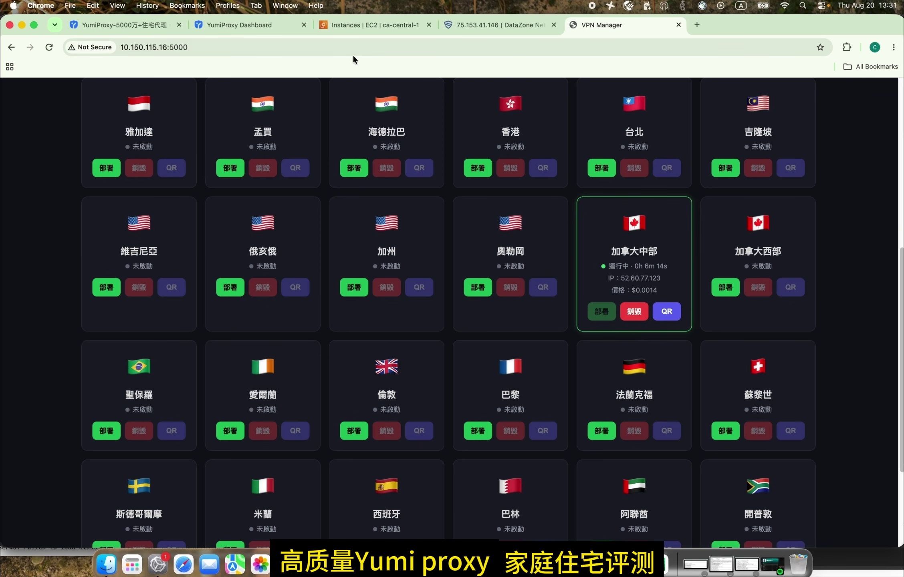
pyautogui.click(352, 22)
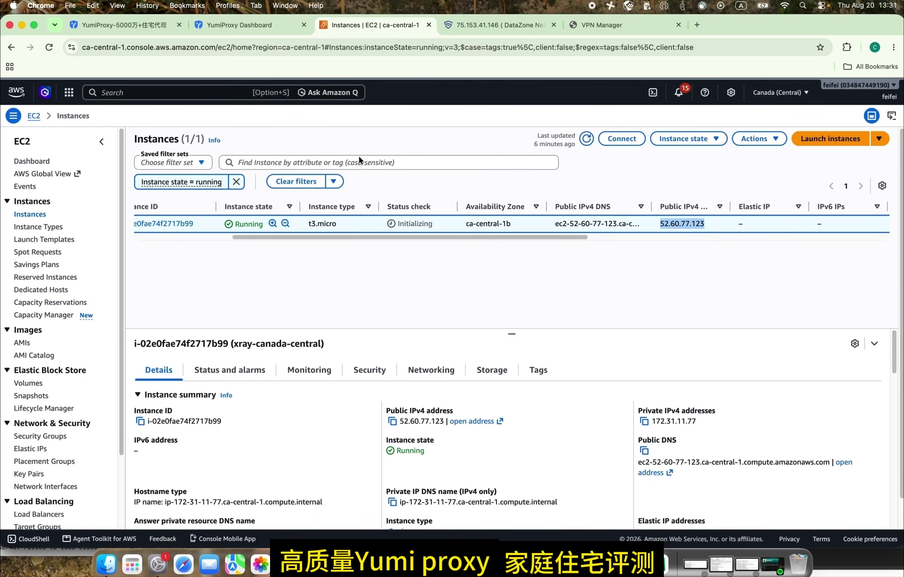
# - Refresh the EC2 instance list
pyautogui.click(584, 139)
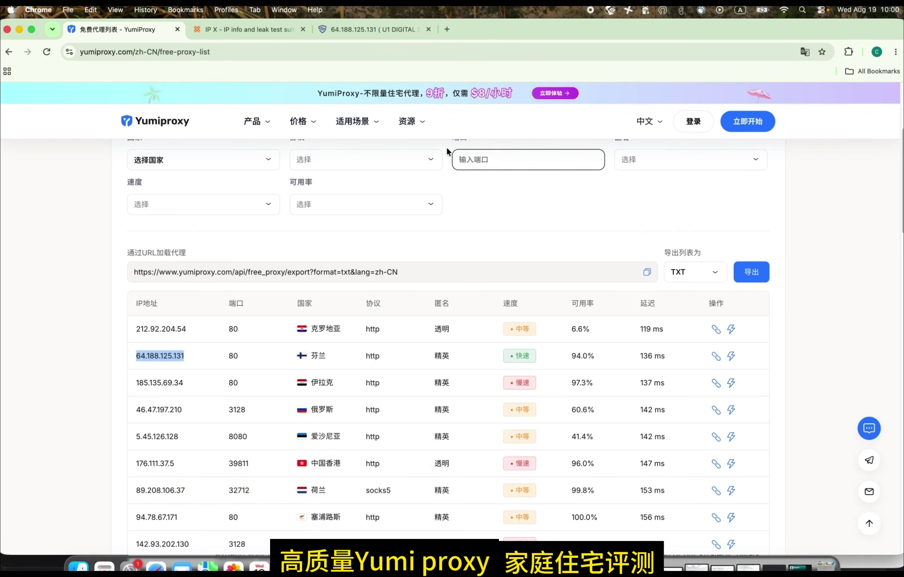
# - Check the Scamalytics fraud score and risk details of 64.188.125.131 from YumiProxy's free proxy list
pyautogui.scroll(1, 188, 186)
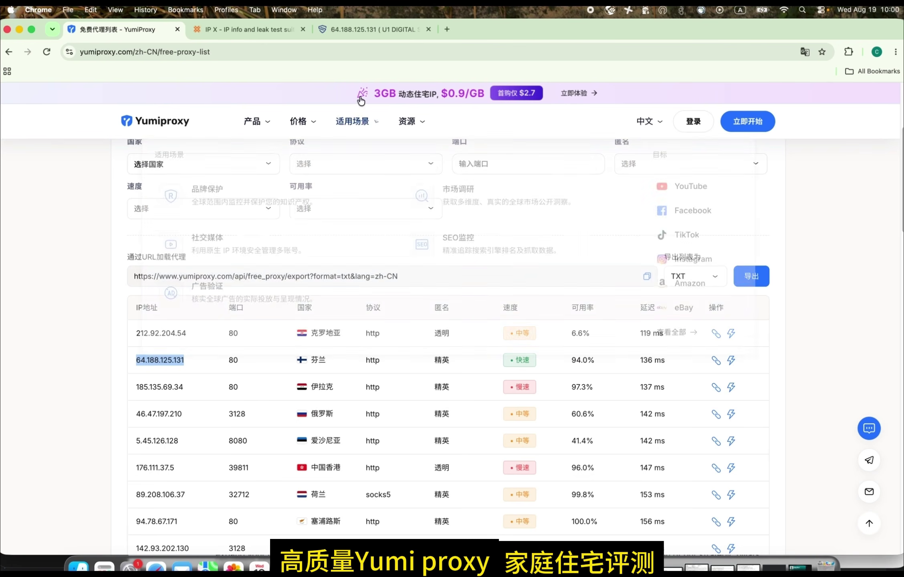
pyautogui.moveTo(411, 121)
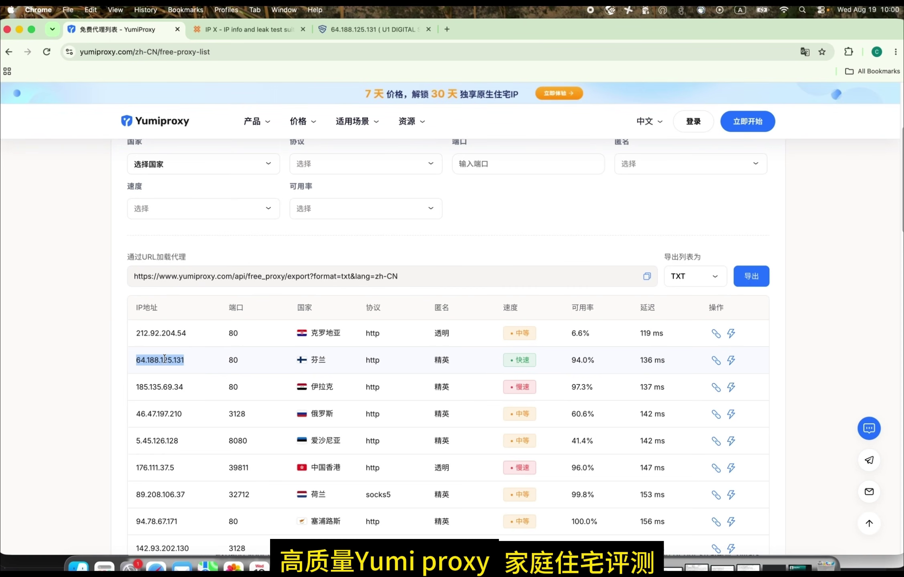
pyautogui.click(346, 31)
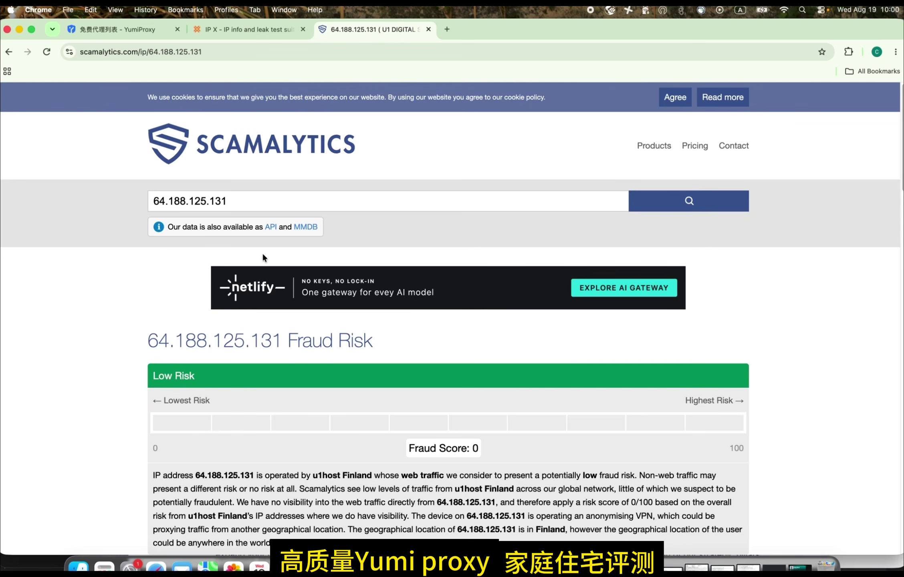
pyautogui.click(237, 201)
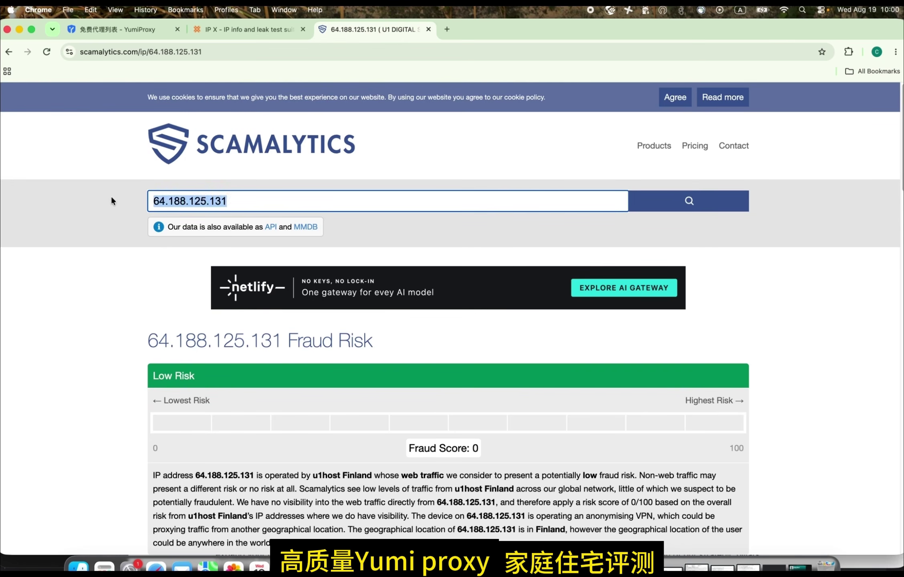
pyautogui.click(685, 210)
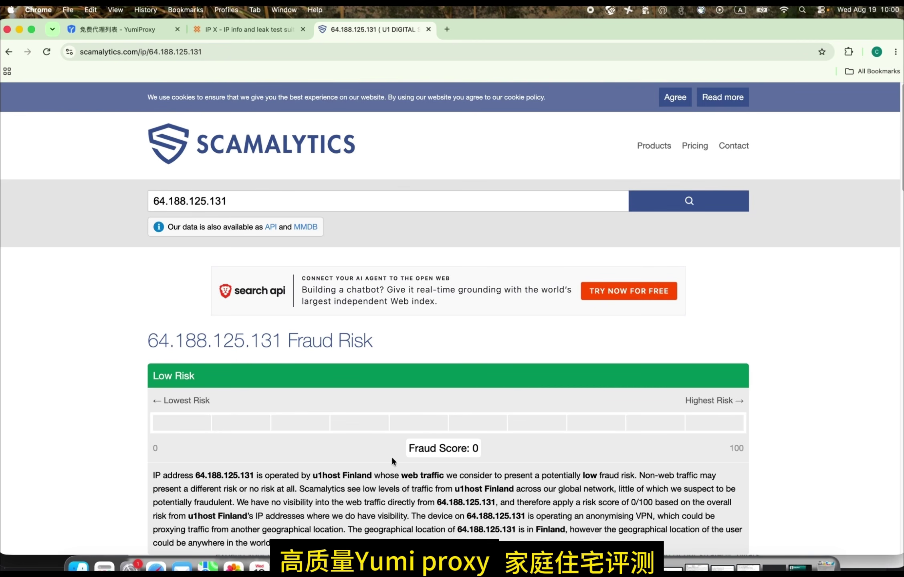
pyautogui.scroll(-1, 415, 448)
pyautogui.scroll(-2, 319, 417)
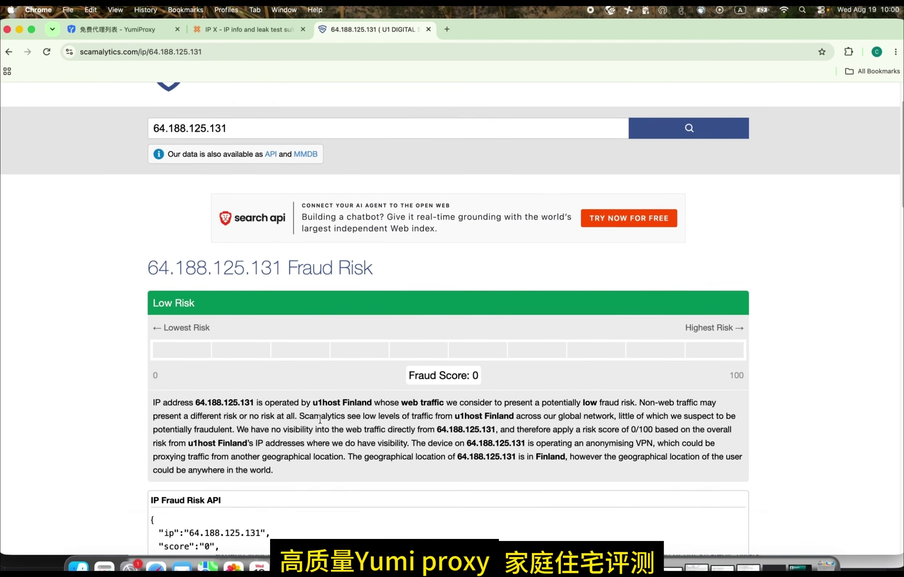
pyautogui.scroll(-1, 319, 419)
pyautogui.scroll(-2, 319, 418)
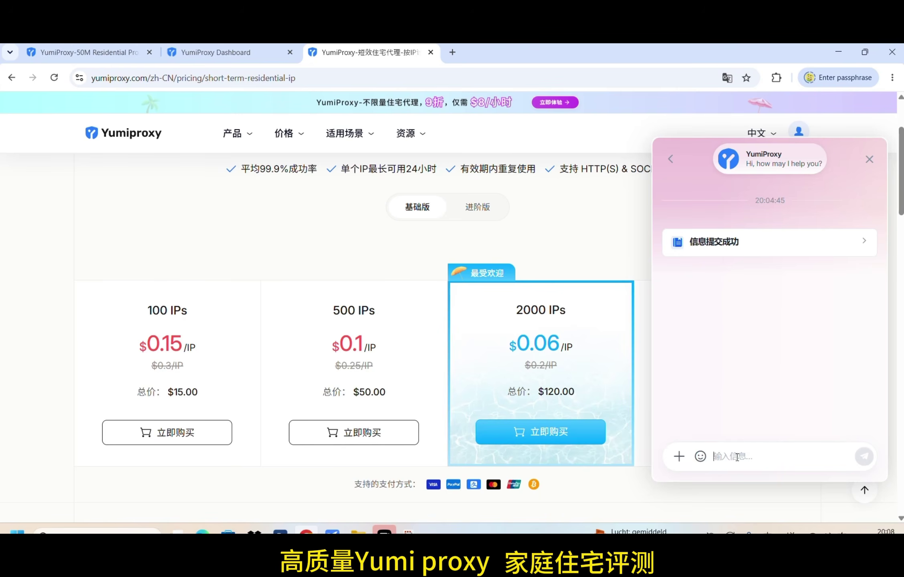
# - Ask YumiProxy's support chat in Chinese whether the purchased residential proxy uses the https or sock5 protocol and what causes the timeout
pyautogui.write('您好 yumi proxy 我请教一个问题 我购买完成的住宅代理是 https 协议还是 sock5 协议 另外超时是什么原因 谢谢')
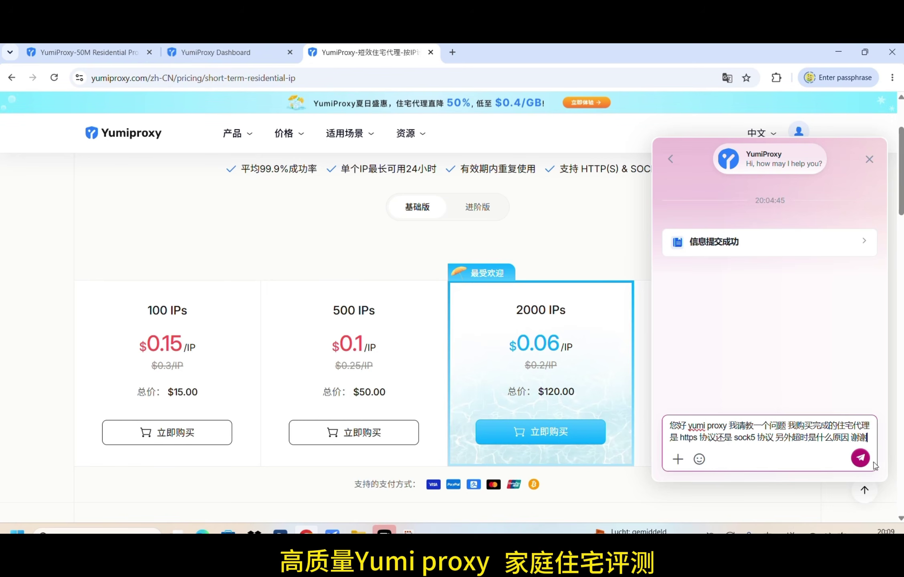
pyautogui.click(859, 458)
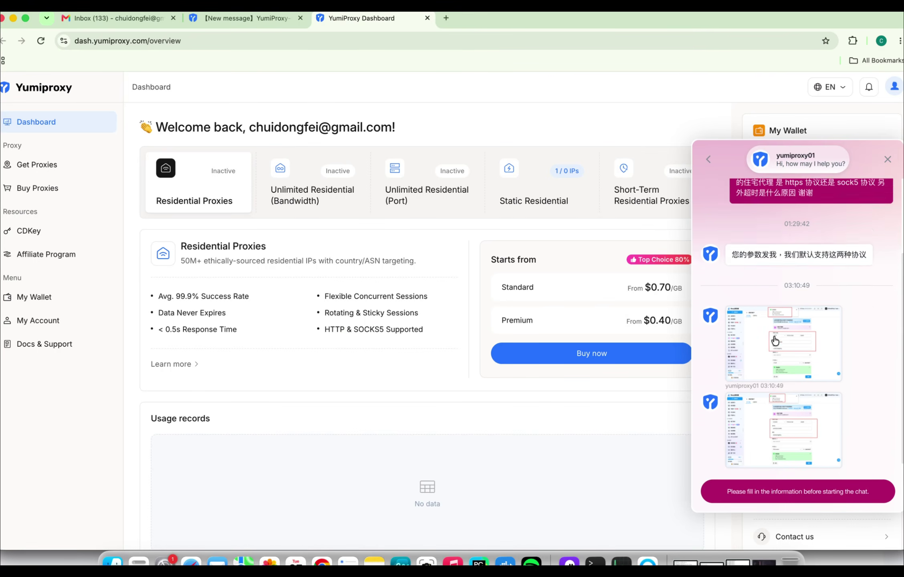
# - Read YumiProxy support's reply in the chat and open the first screenshot it sent
pyautogui.scroll(3, 774, 340)
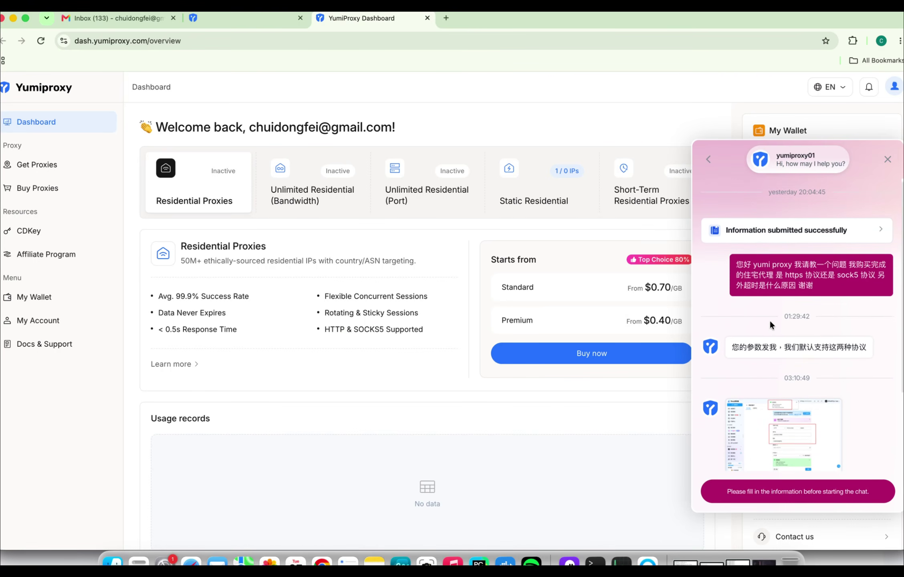
pyautogui.scroll(-5, 742, 323)
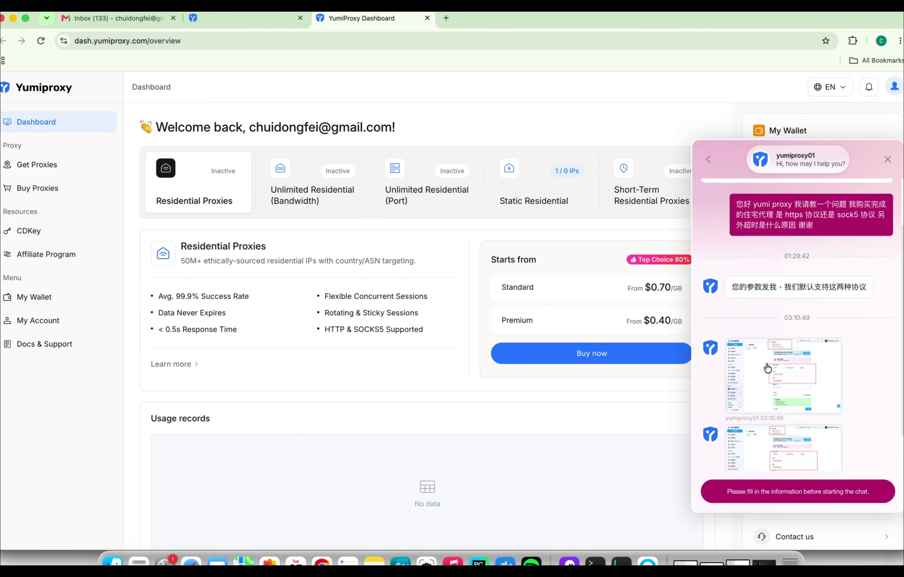
pyautogui.click(770, 340)
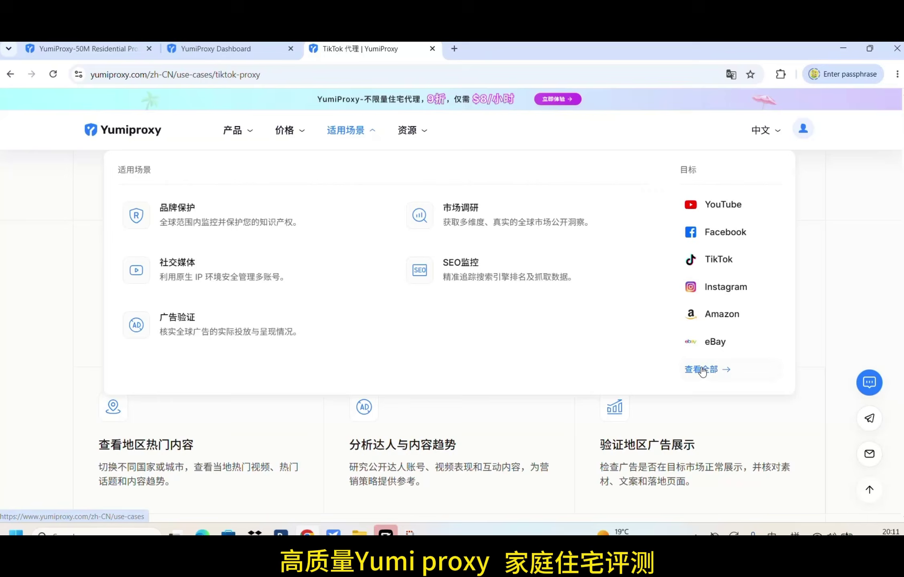
# - View all of YumiProxy's use cases and read the TikTok代理 page down to its main uses
pyautogui.click(699, 368)
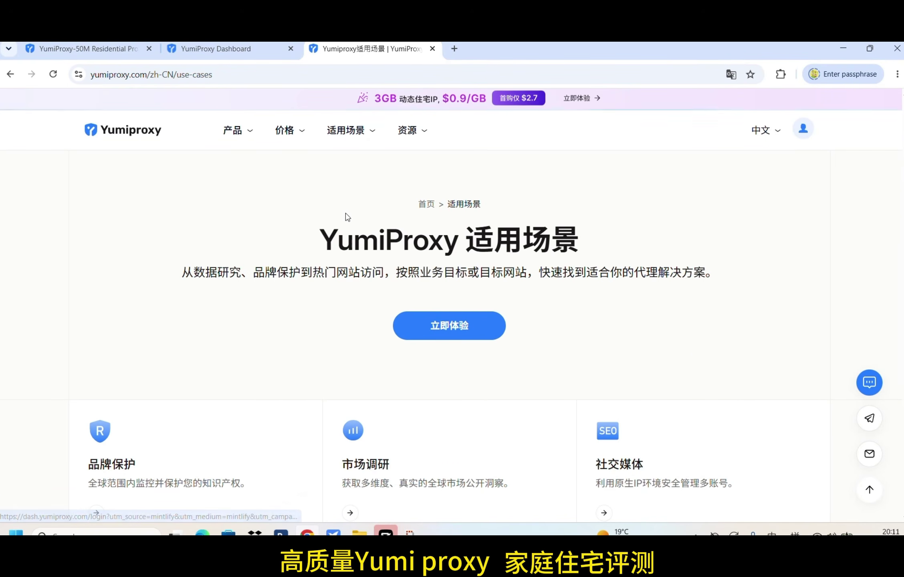
pyautogui.scroll(-10, 436, 382)
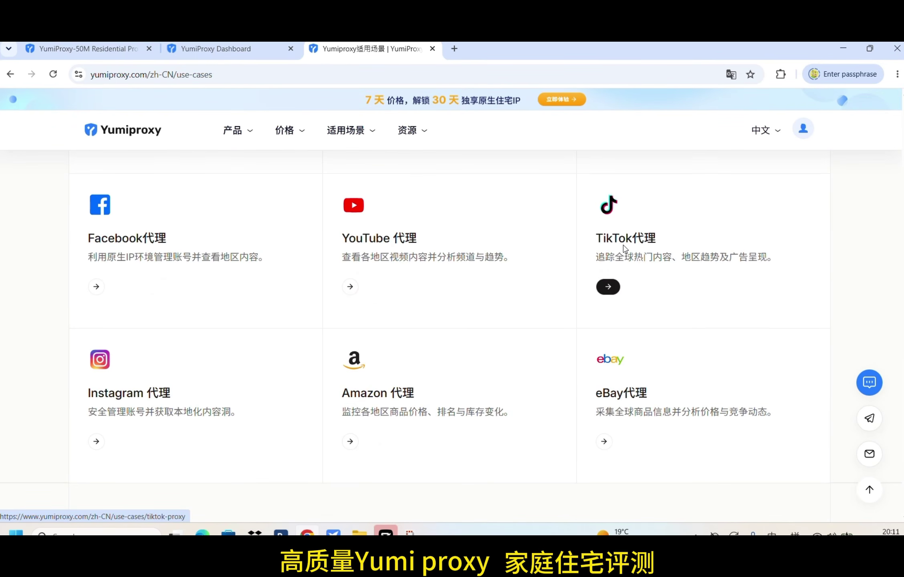
pyautogui.click(623, 249)
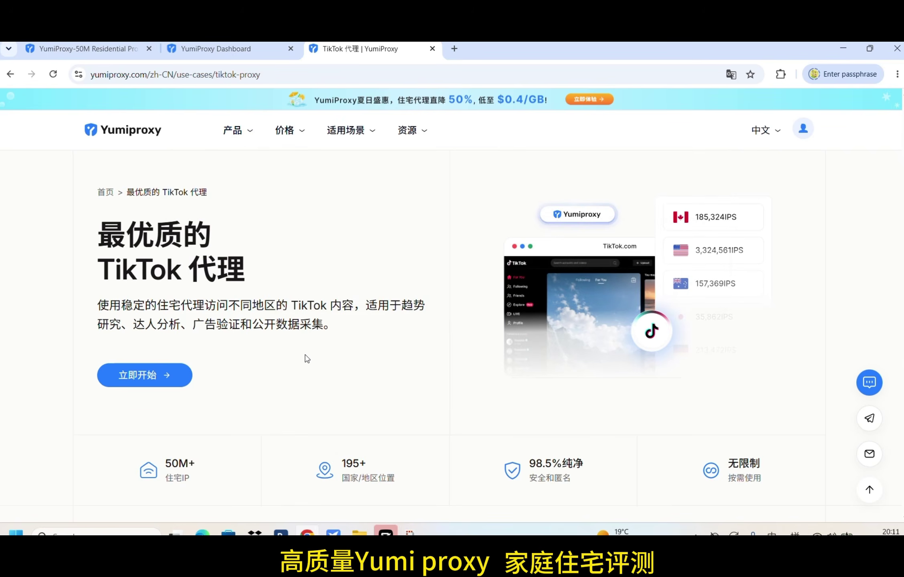
pyautogui.scroll(-3, 306, 357)
pyautogui.scroll(-3, 290, 379)
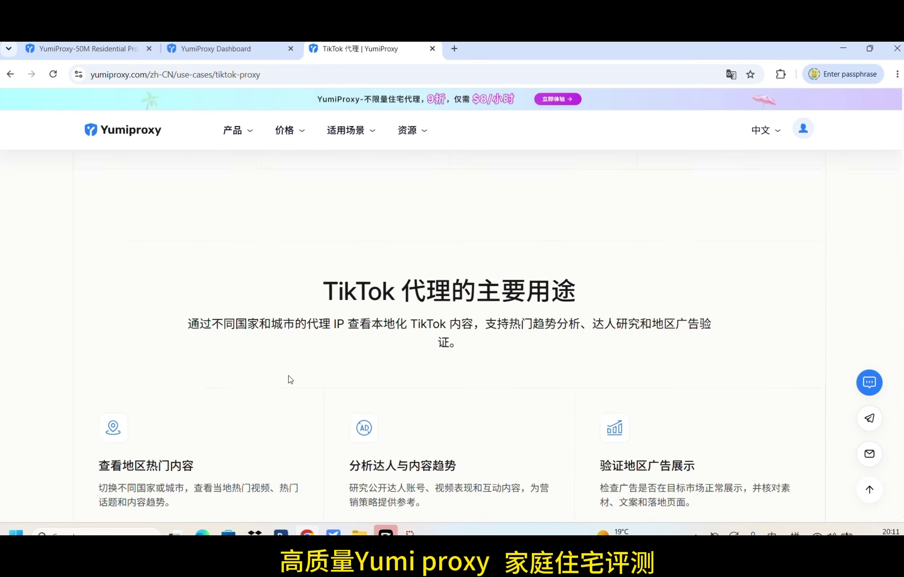
pyautogui.scroll(-3, 291, 379)
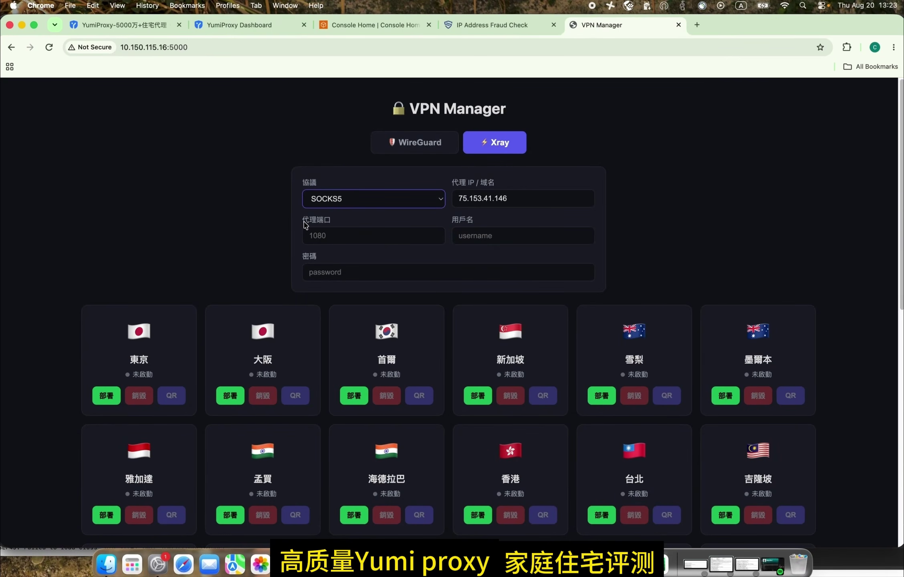
# - Copy port 38499 from the YumiProxy static IP's proxy parameters into the 代理端口 field of VPN Manager's Xray form
pyautogui.click(248, 25)
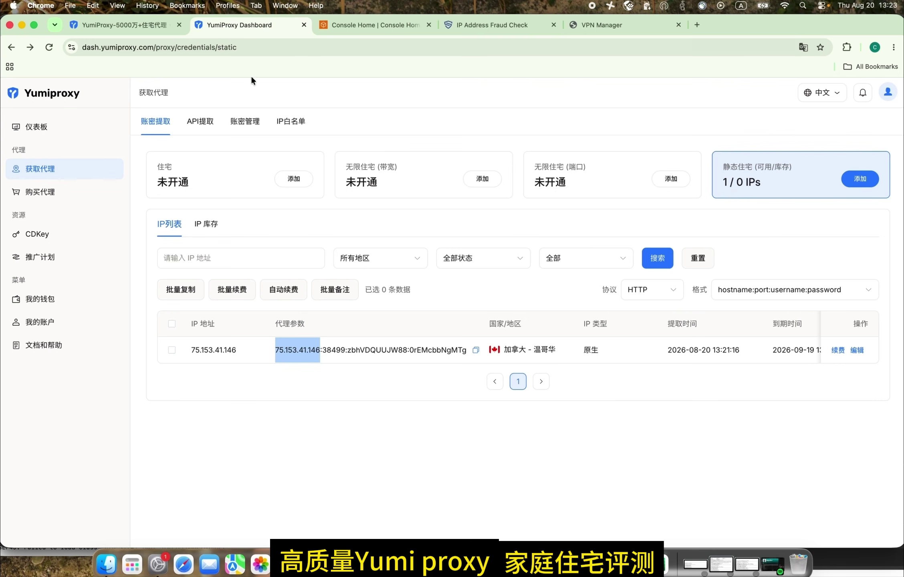
pyautogui.doubleClick(331, 349)
pyautogui.press('super+c')
pyautogui.click(601, 25)
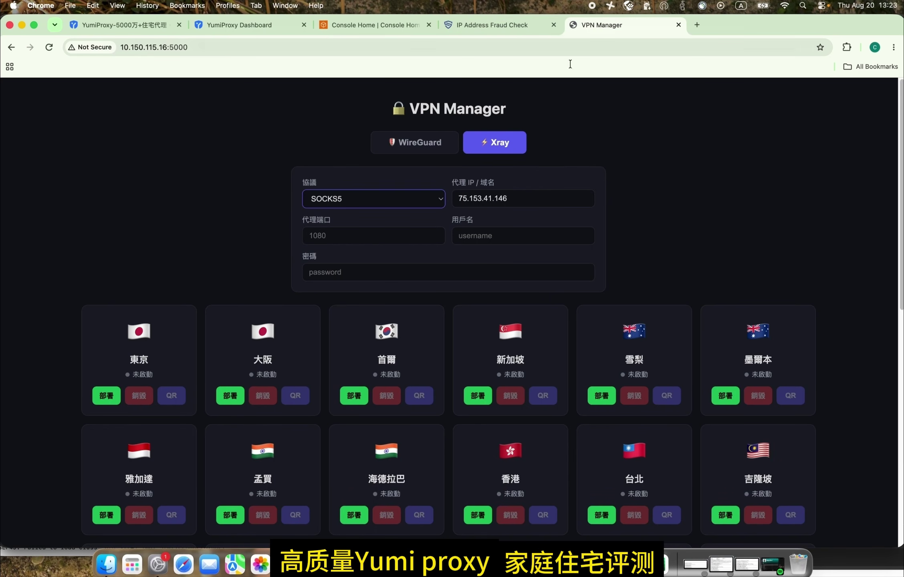
pyautogui.click(367, 238)
pyautogui.press('super+v')
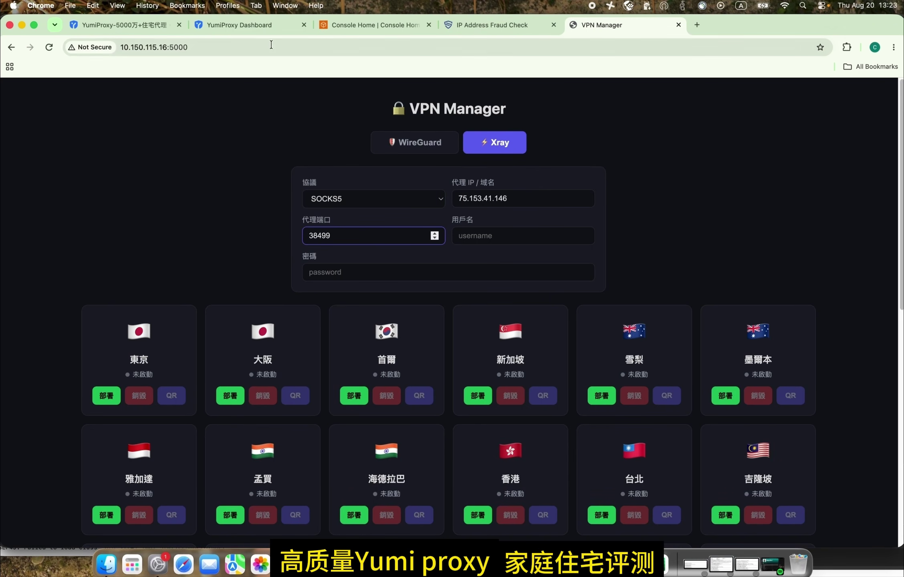
# - Copy the proxy username from the YumiProxy static IP entry into the 用戶名 field of VPN Manager's Xray form
pyautogui.click(233, 25)
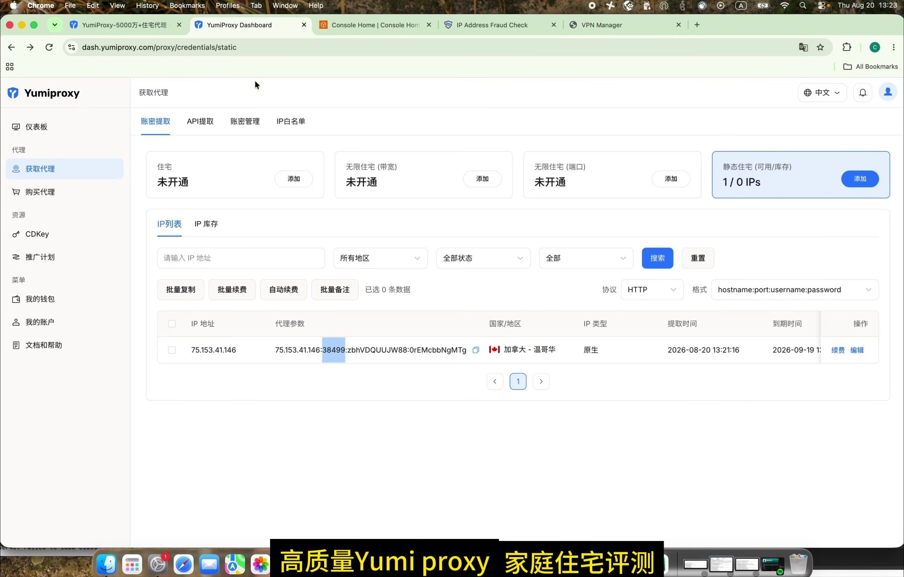
pyautogui.doubleClick(366, 349)
pyautogui.press('super+c')
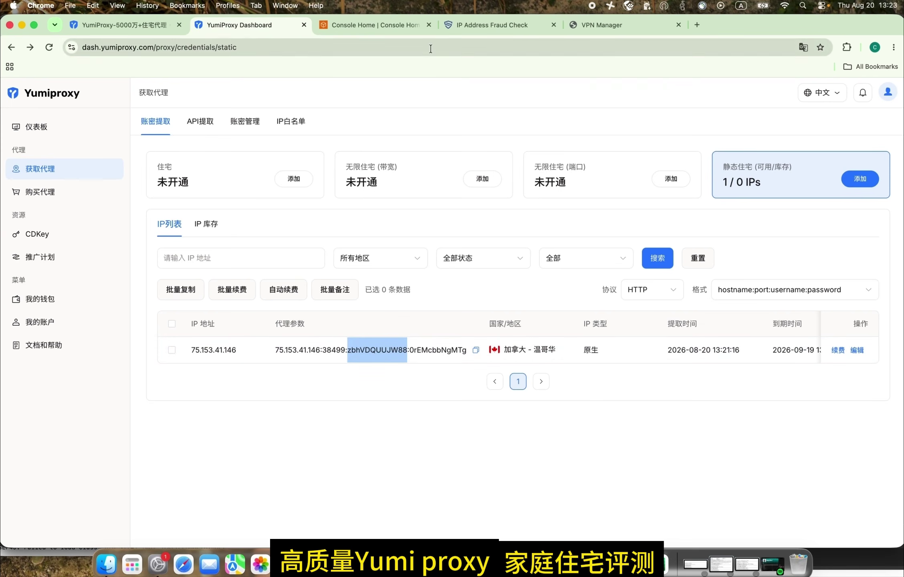
pyautogui.click(588, 25)
pyautogui.click(500, 236)
pyautogui.press('super+v')
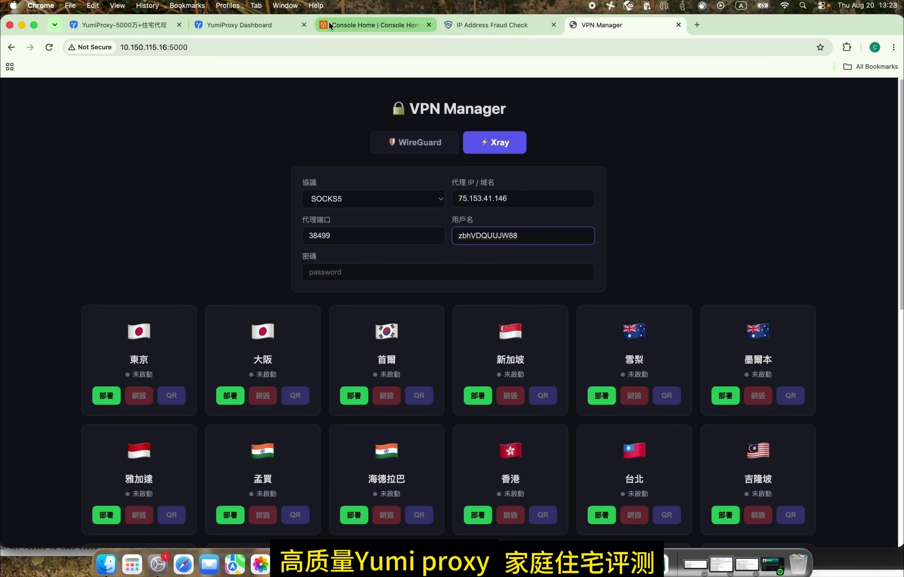
# - Copy the proxy password from the YumiProxy static IP entry into the 密碼 field of VPN Manager's Xray form
pyautogui.click(260, 24)
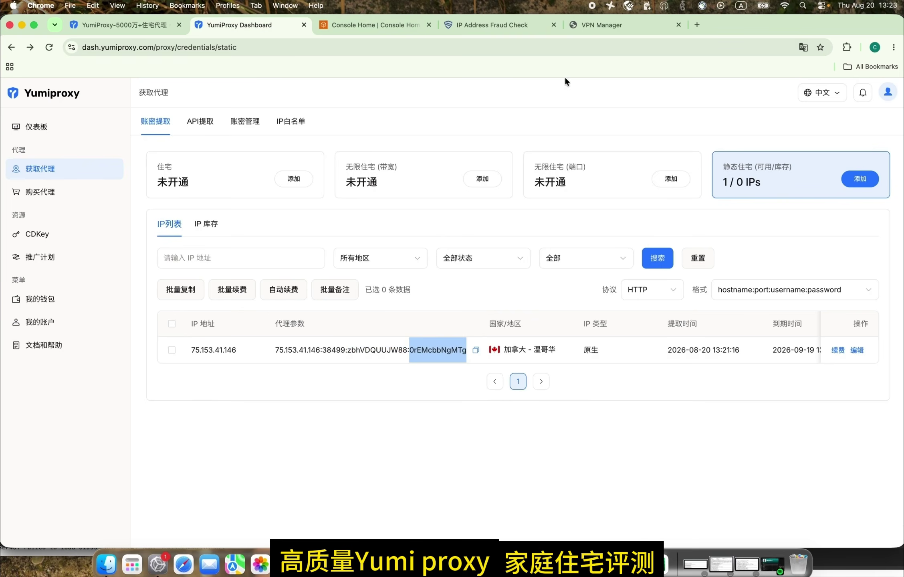
pyautogui.click(590, 24)
pyautogui.click(369, 274)
pyautogui.press('Escape')
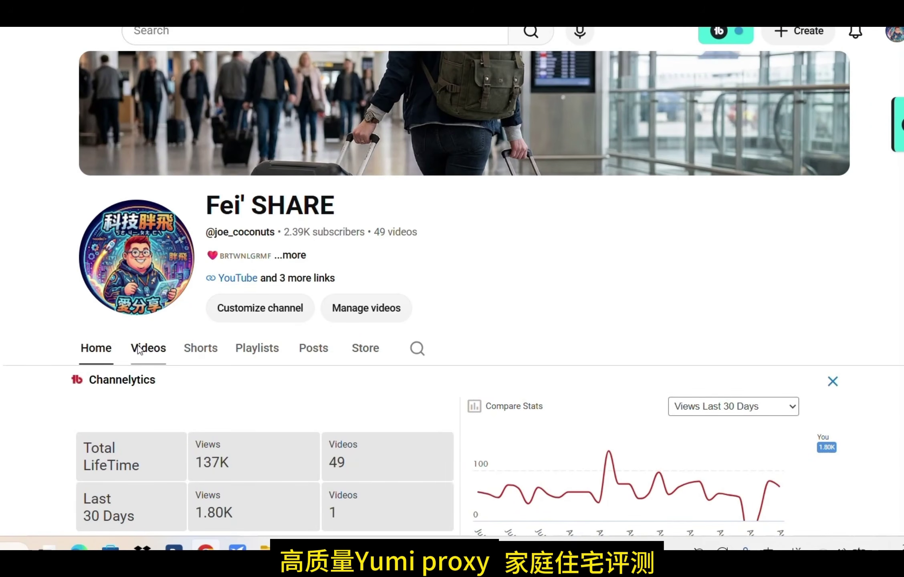
# - Browse the uploaded videos of the Fei' SHARE channel on YouTube
pyautogui.click(154, 347)
pyautogui.scroll(-10, 240, 380)
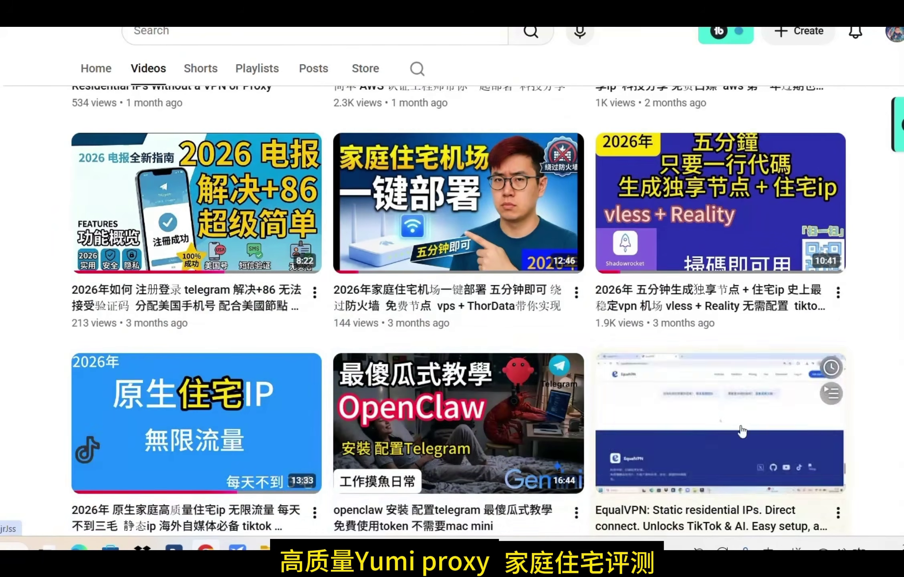
pyautogui.scroll(10, 721, 420)
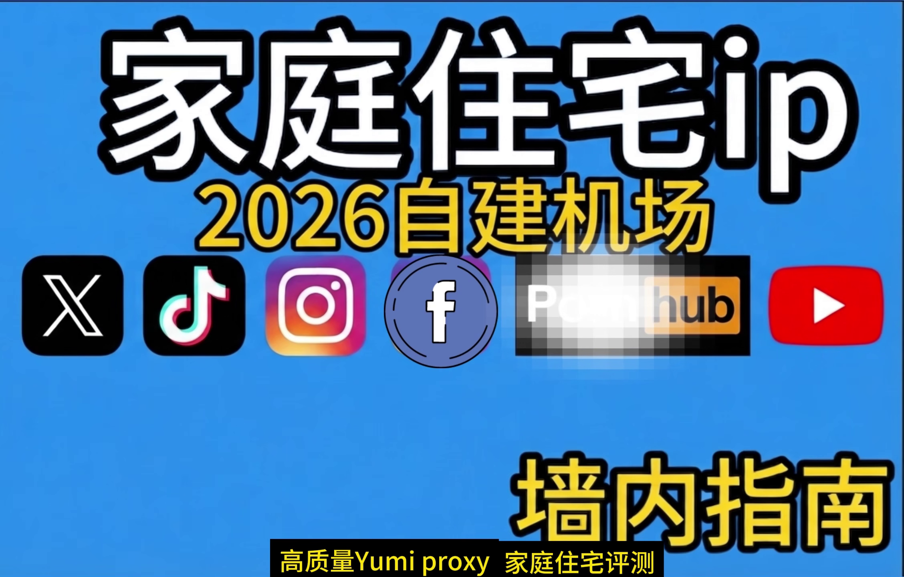